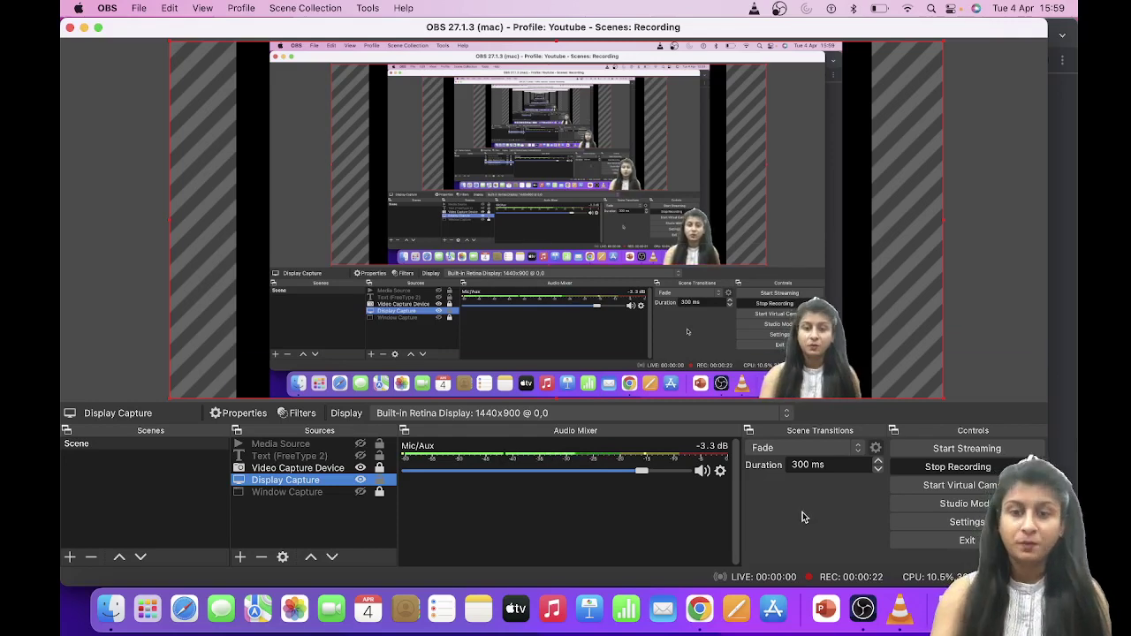
# Load iibf.org.in in an incognito Chrome tab and dismiss the home page notice popup
pyautogui.click(698, 608)
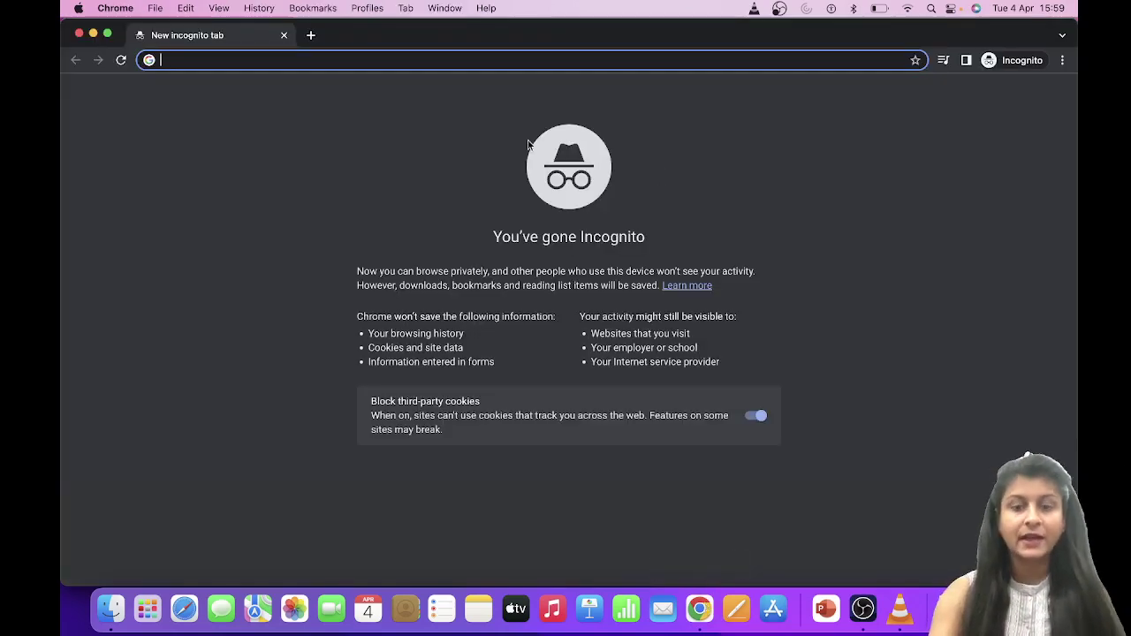
pyautogui.write('IIBF')
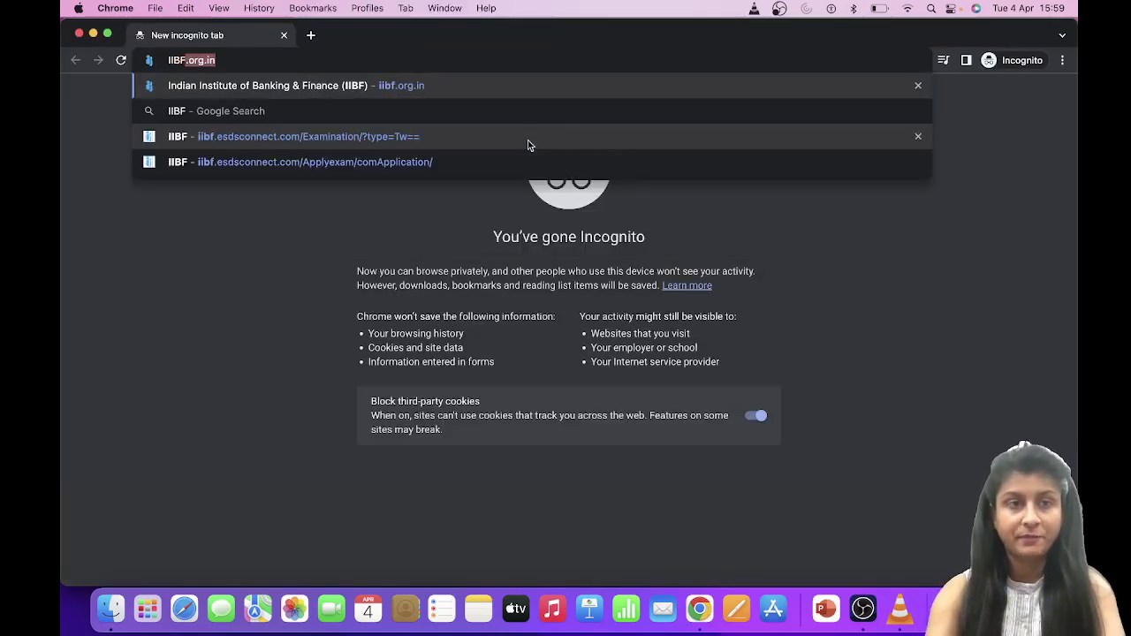
pyautogui.press('Right')
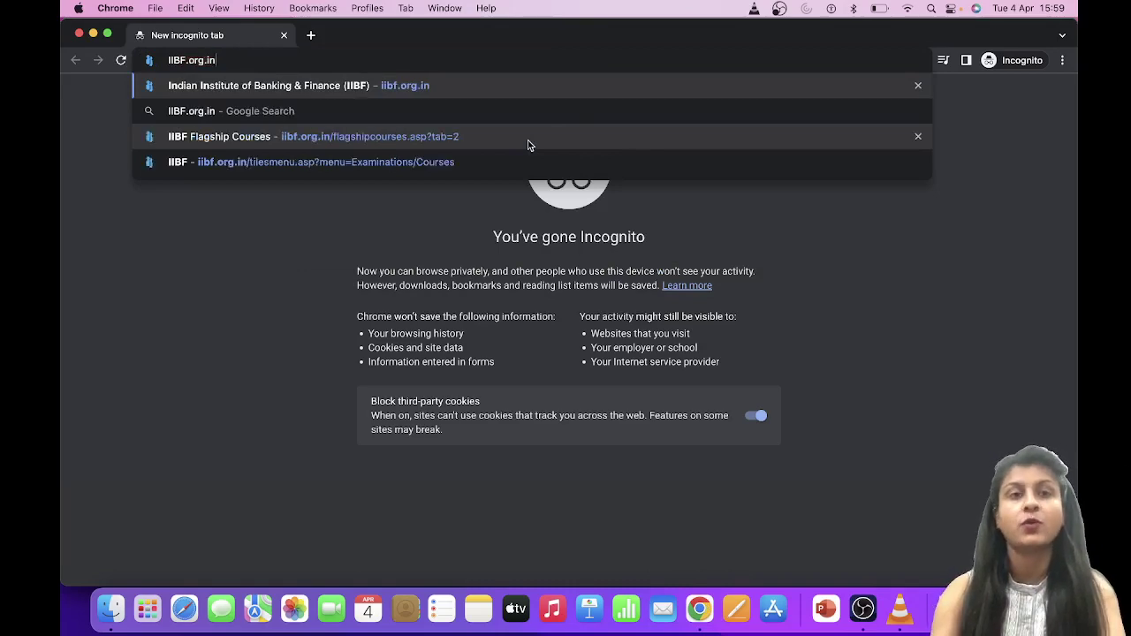
pyautogui.click(511, 88)
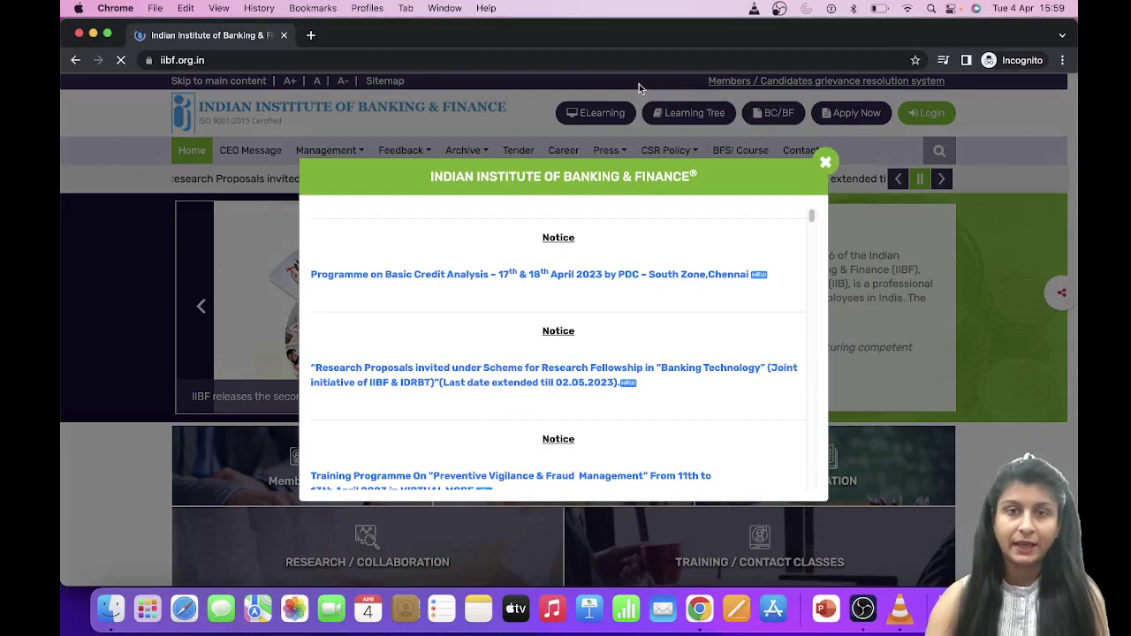
pyautogui.click(826, 163)
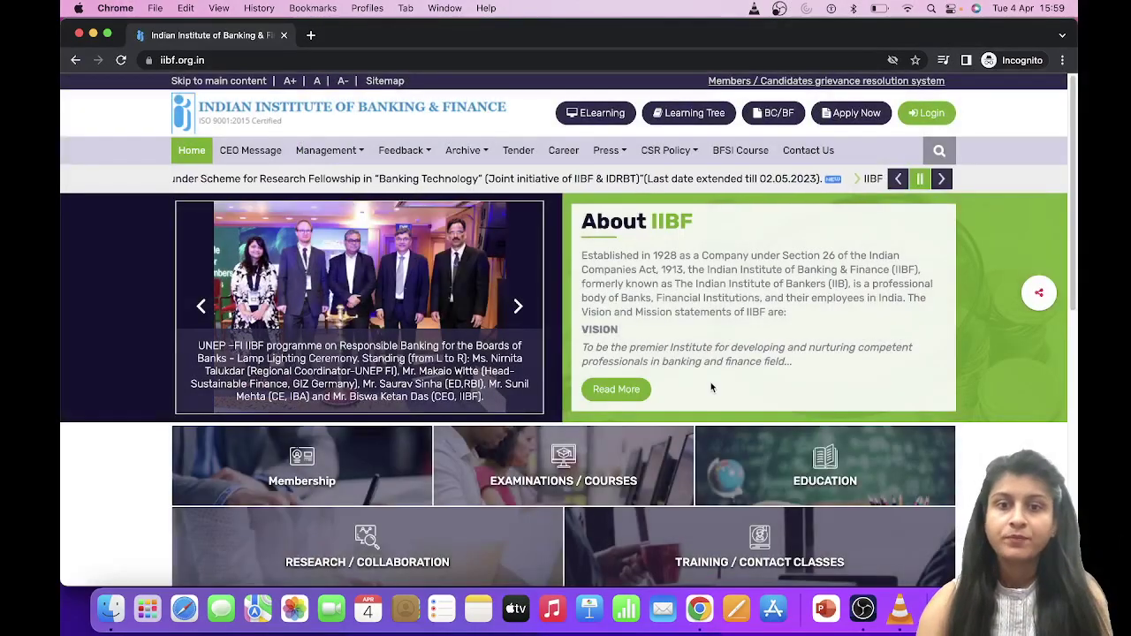
pyautogui.scroll(-1, 710, 385)
pyautogui.scroll(-2, 710, 386)
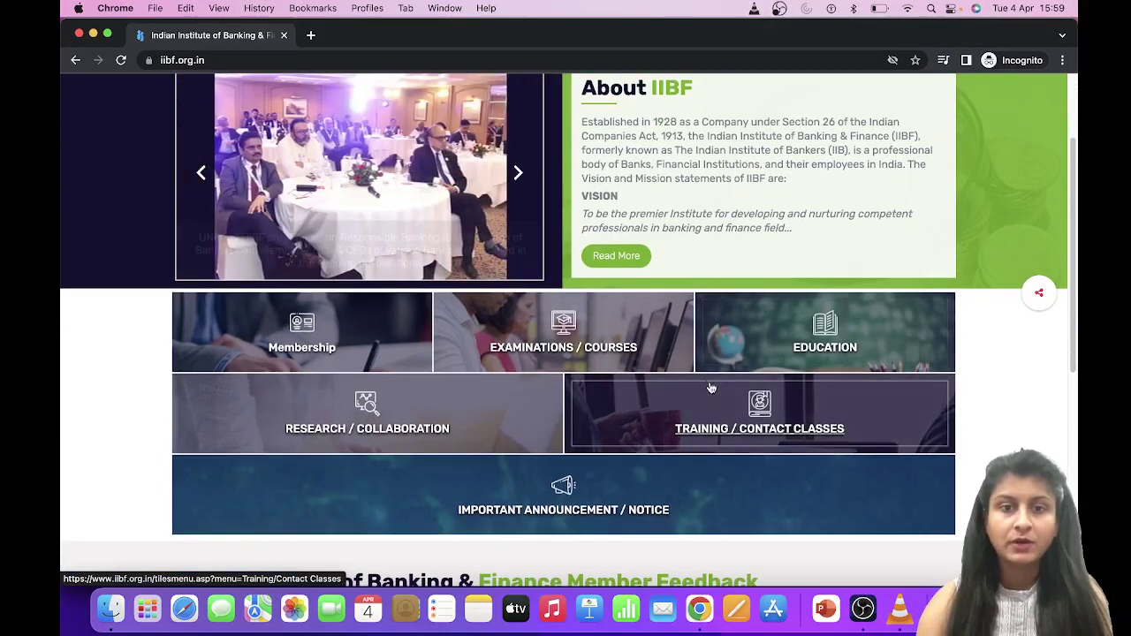
# From Examinations/Courses, expand Flagship Course and open the CAIIB course page
pyautogui.click(577, 344)
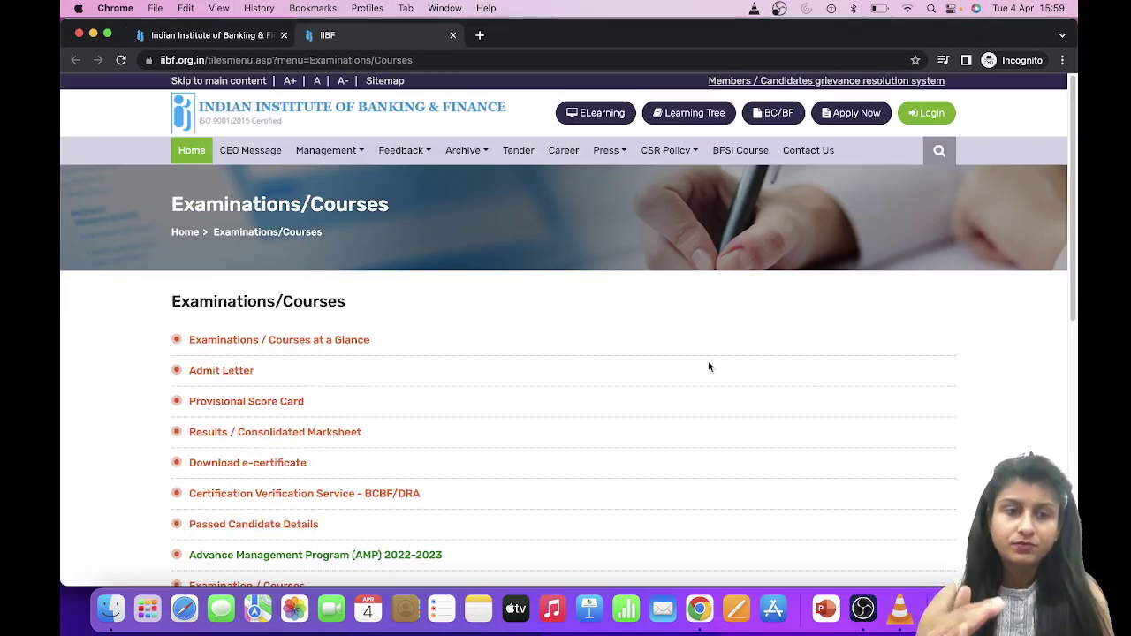
pyautogui.scroll(-5, 707, 362)
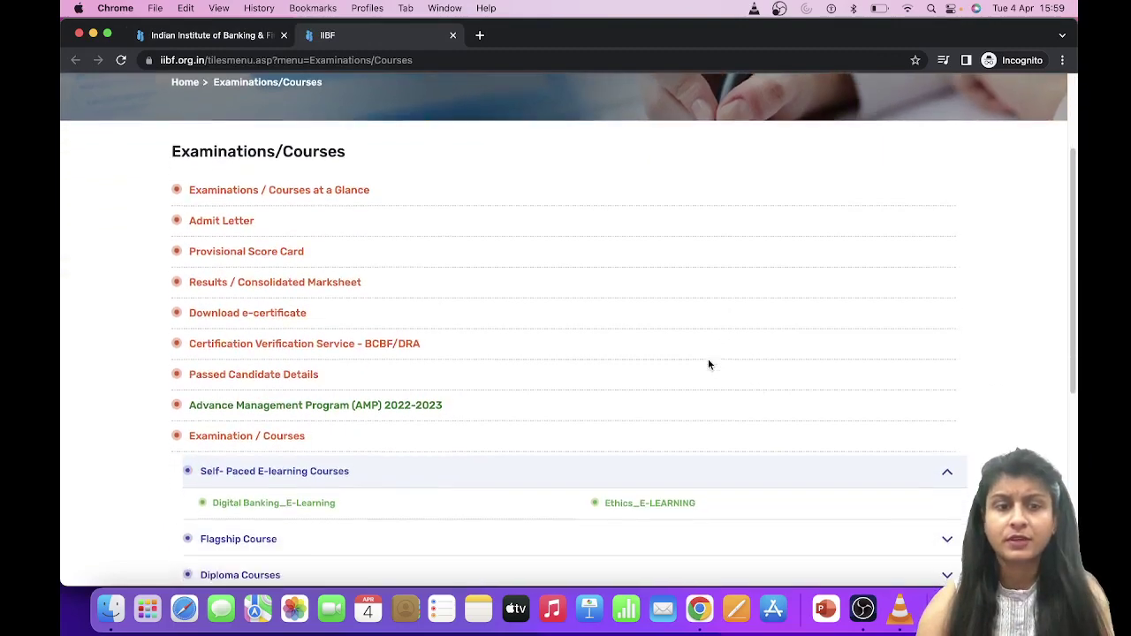
pyautogui.scroll(-2, 708, 362)
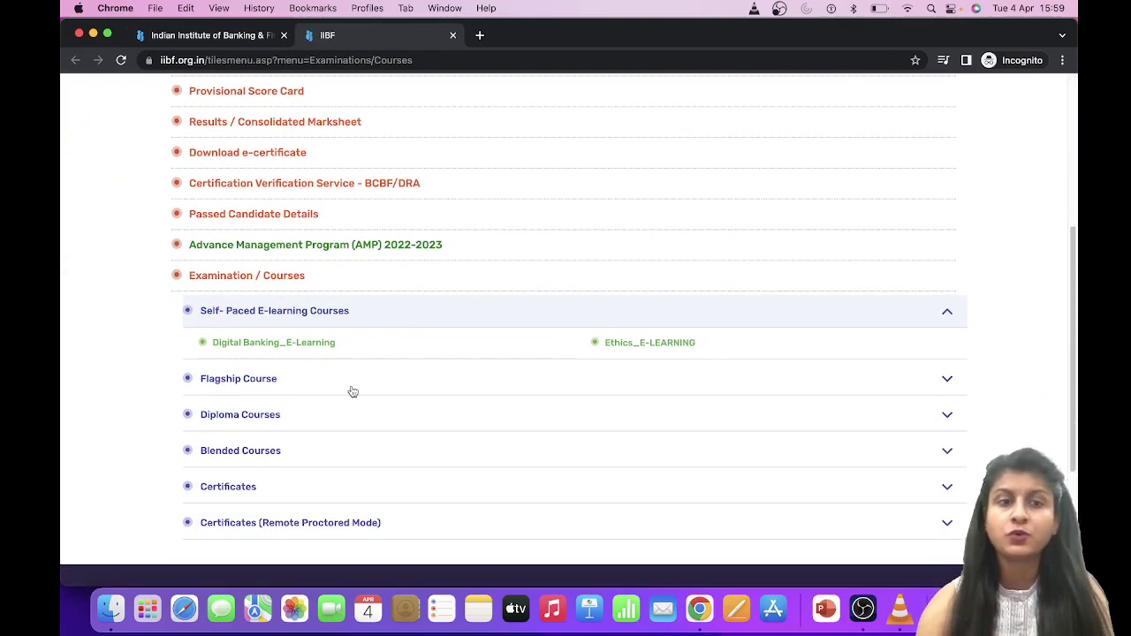
pyautogui.click(250, 382)
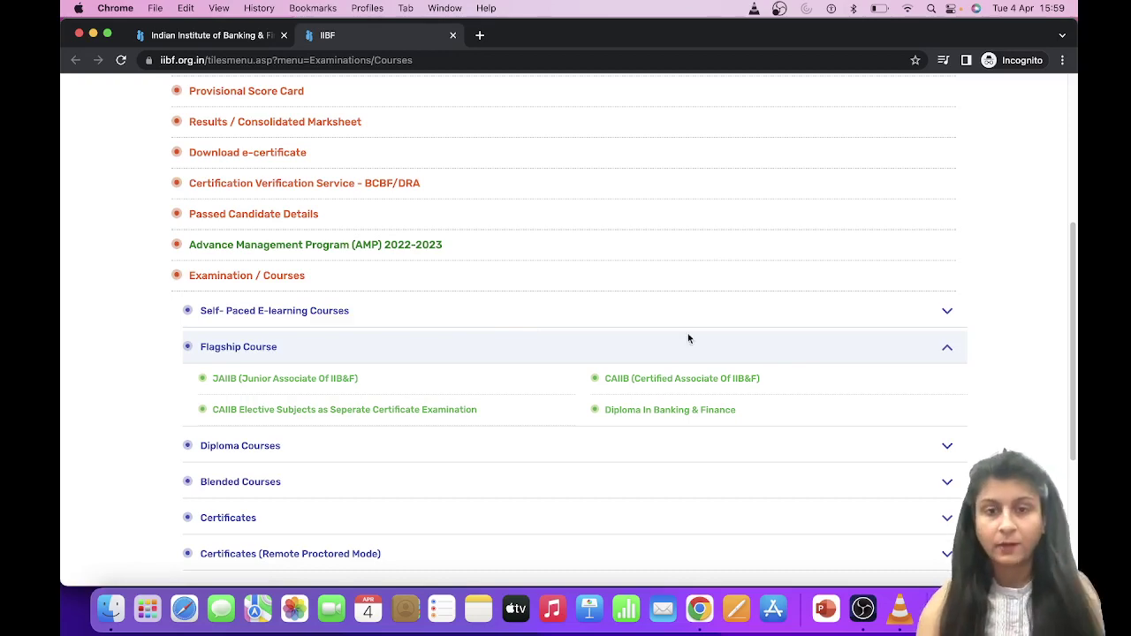
pyautogui.click(656, 380)
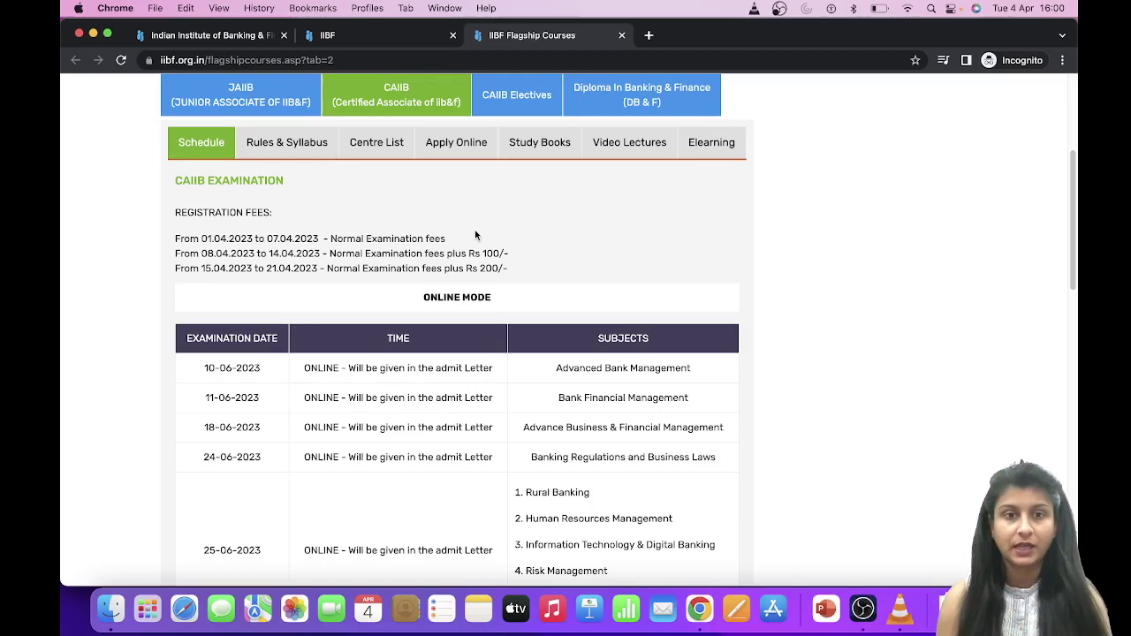
pyautogui.scroll(-2, 475, 234)
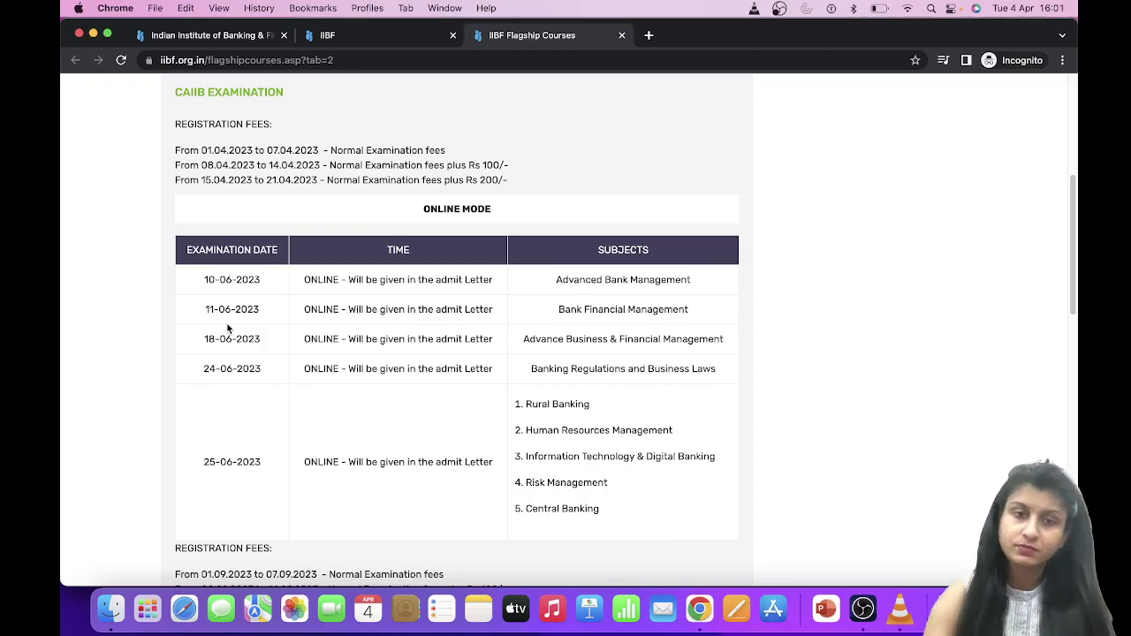
pyautogui.scroll(-10, 227, 329)
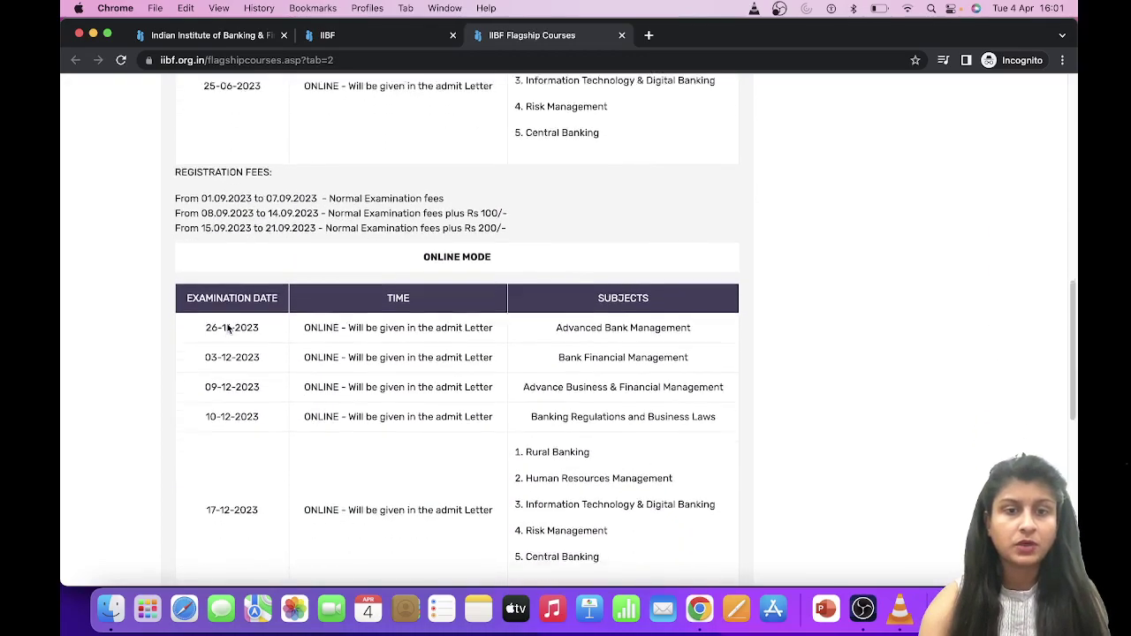
pyautogui.scroll(-9, 227, 327)
pyautogui.scroll(7, 227, 327)
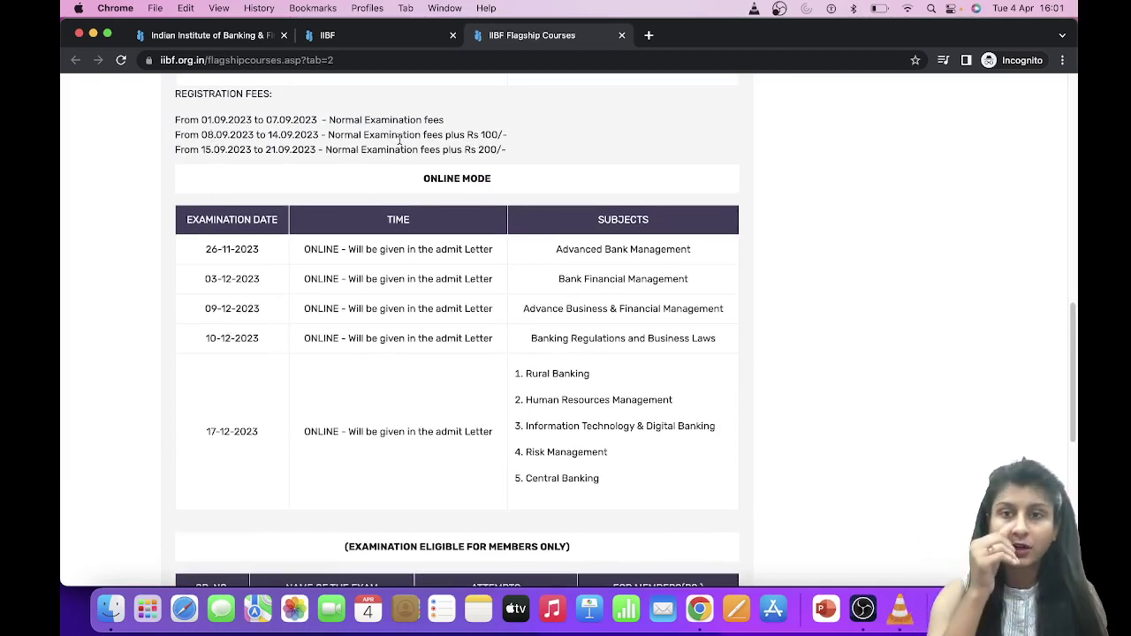
pyautogui.scroll(-10, 400, 142)
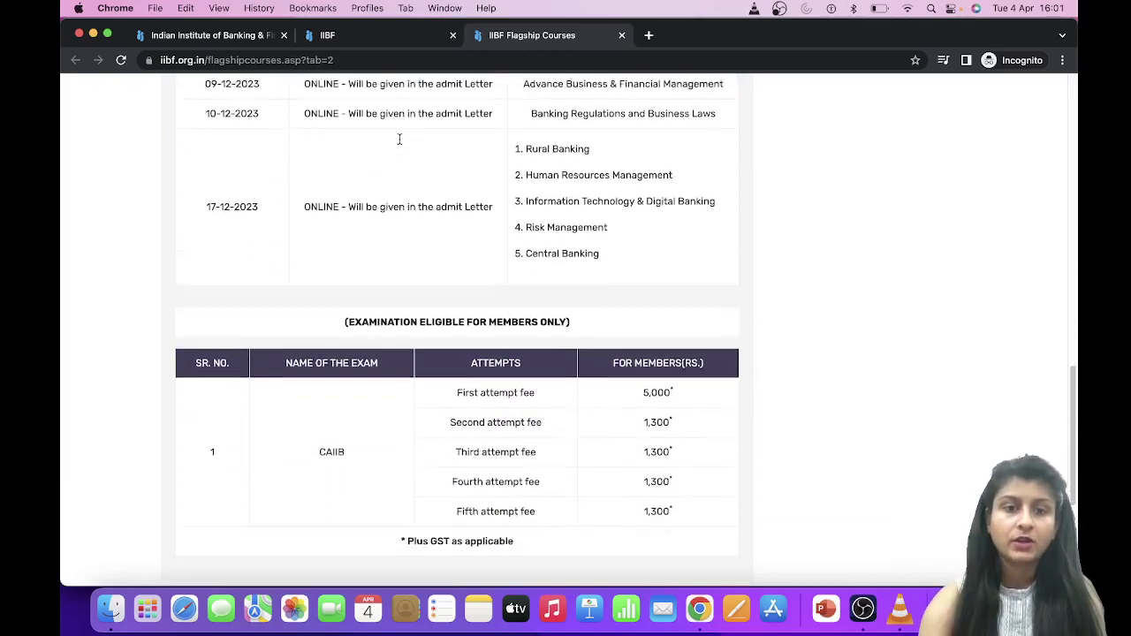
pyautogui.scroll(-3, 399, 144)
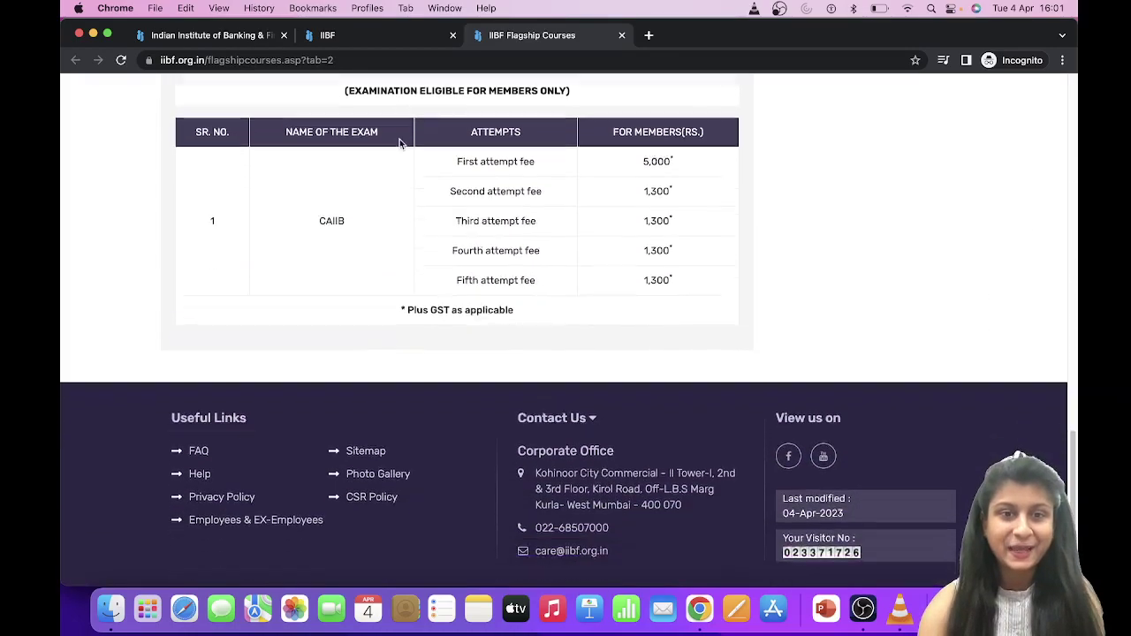
pyautogui.scroll(10, 399, 144)
pyautogui.scroll(10, 400, 142)
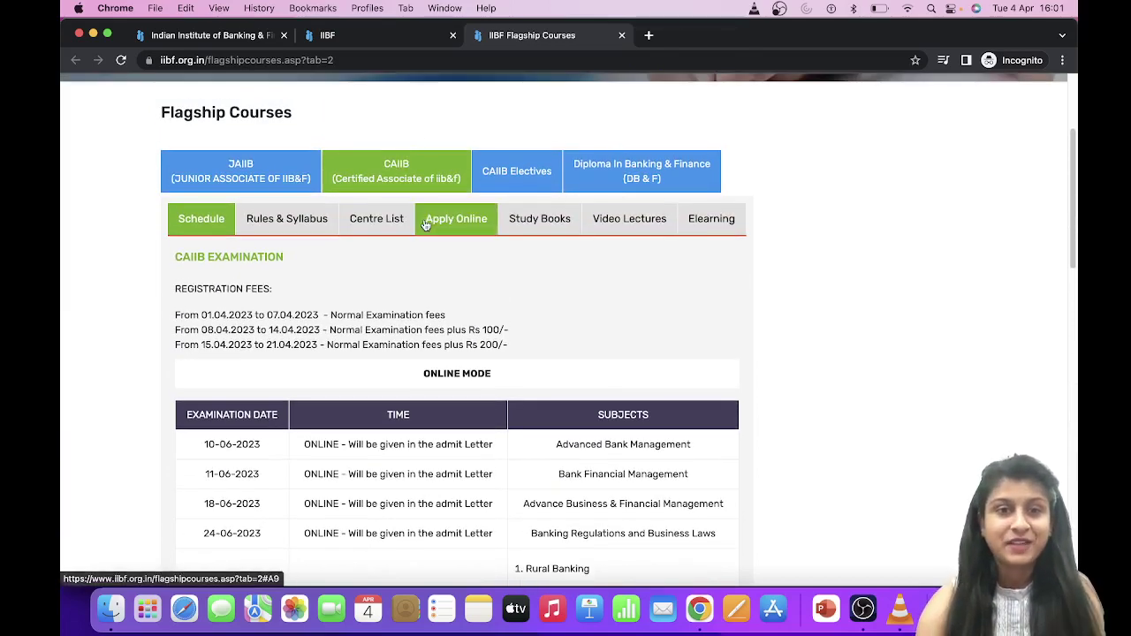
# Open CAIIB's Apply Online section and go to the Members examination application page
pyautogui.click(453, 221)
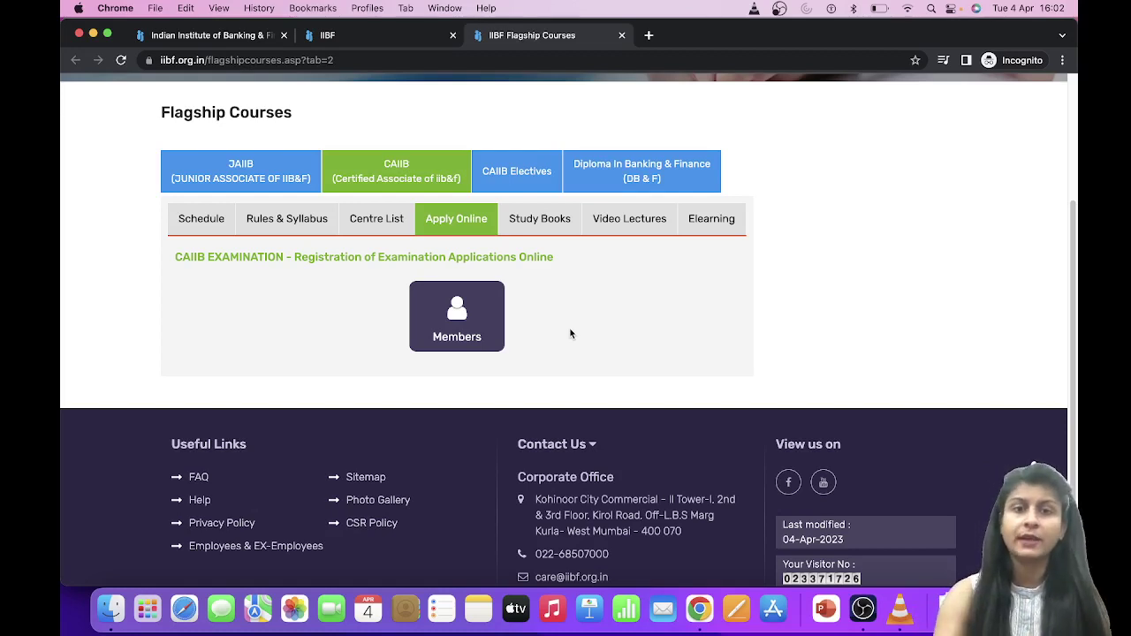
pyautogui.click(475, 317)
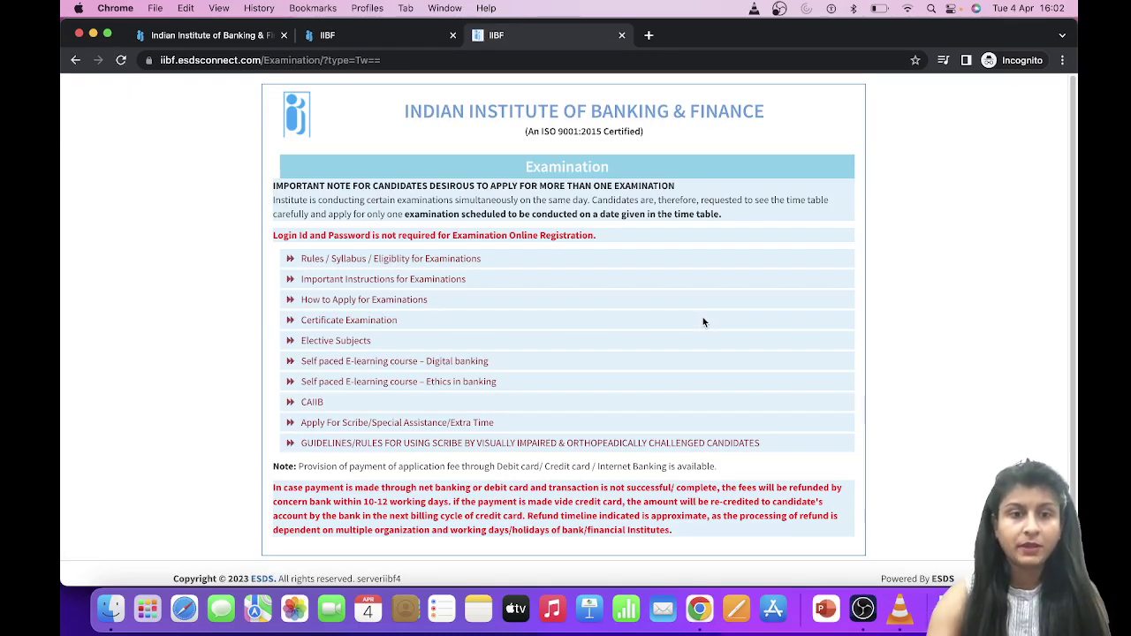
# Open the CAIIB member login page and enter the membership number, correcting its last digits
pyautogui.click(311, 405)
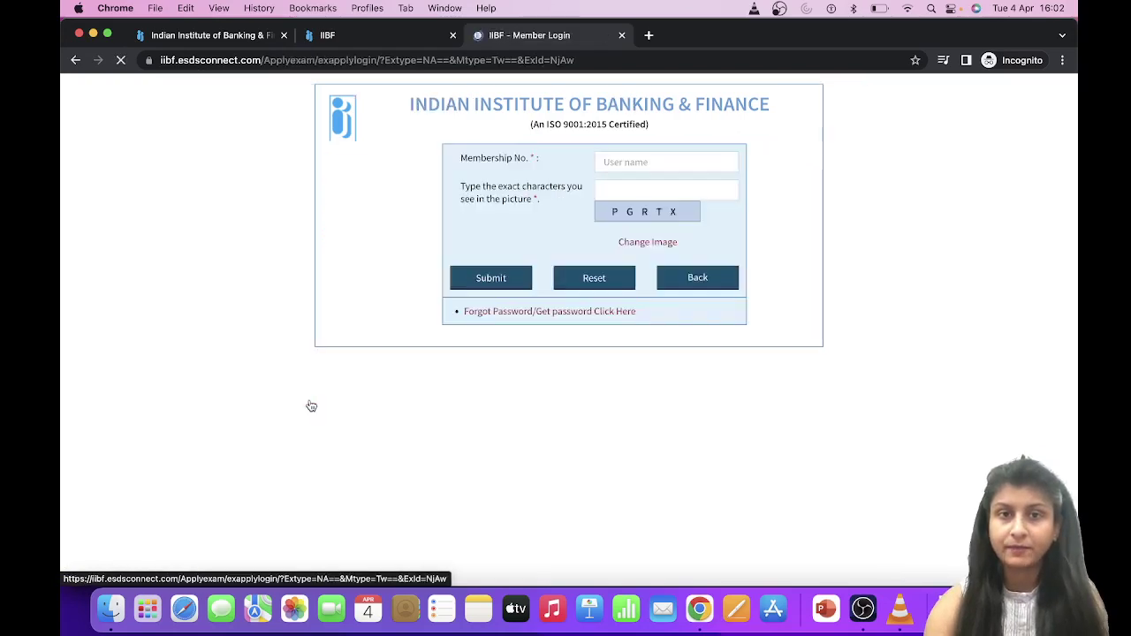
pyautogui.click(664, 161)
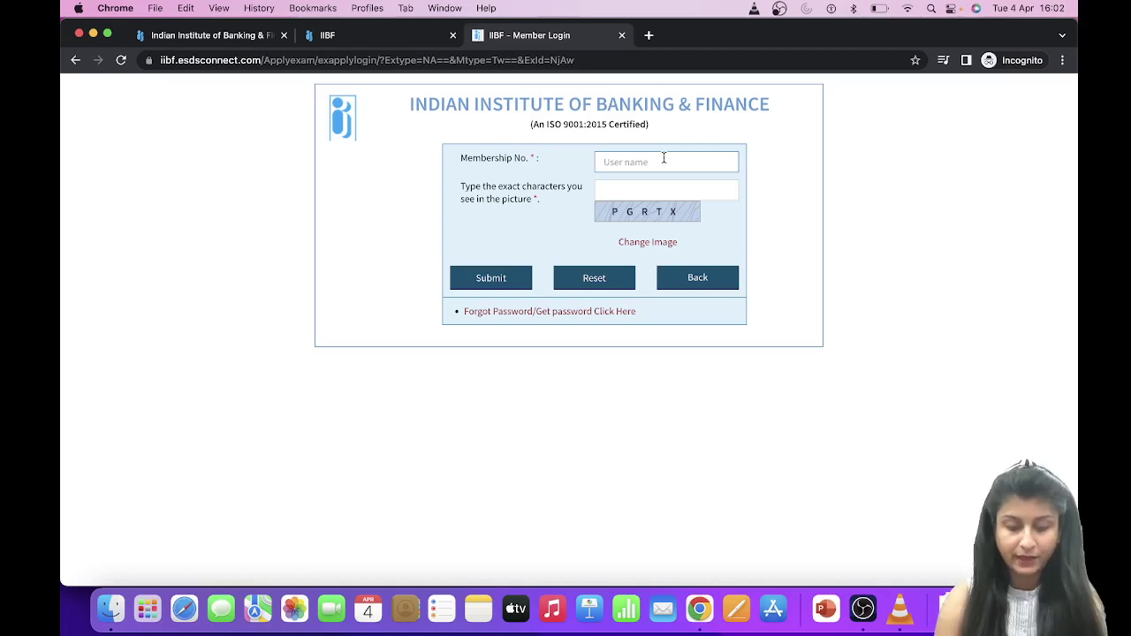
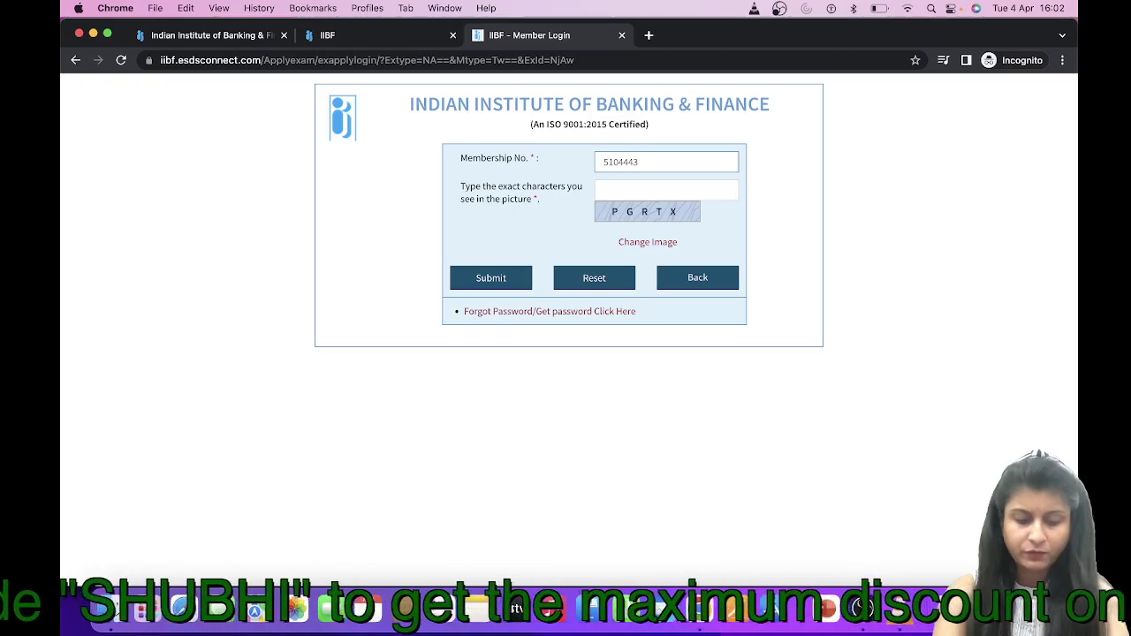
pyautogui.press('Tab')
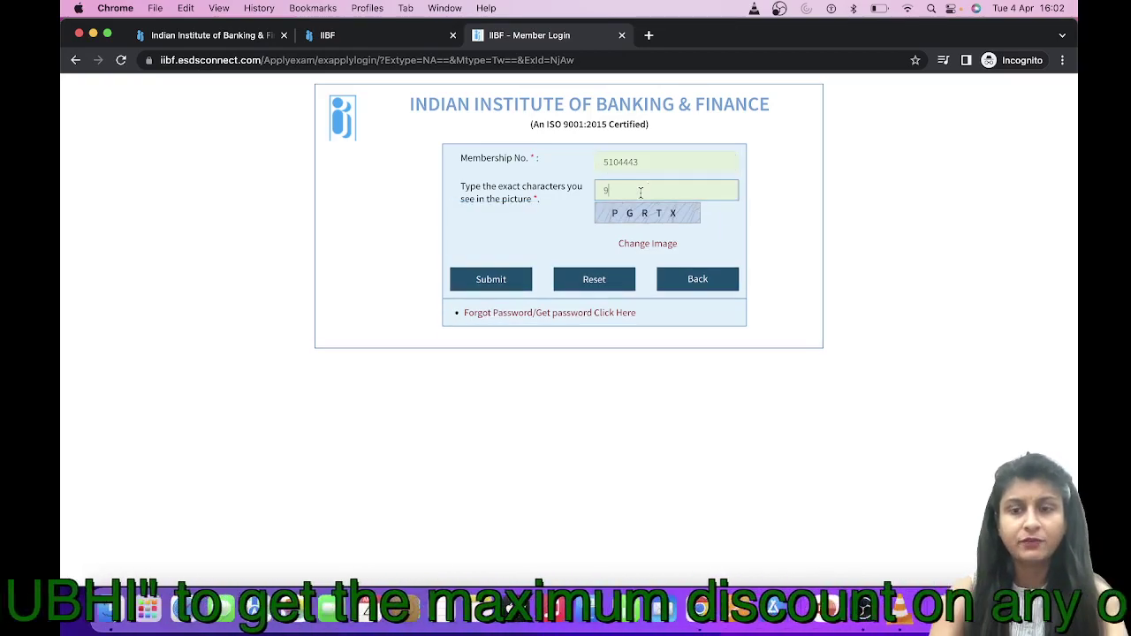
pyautogui.press('BackSpace')
pyautogui.click(646, 159)
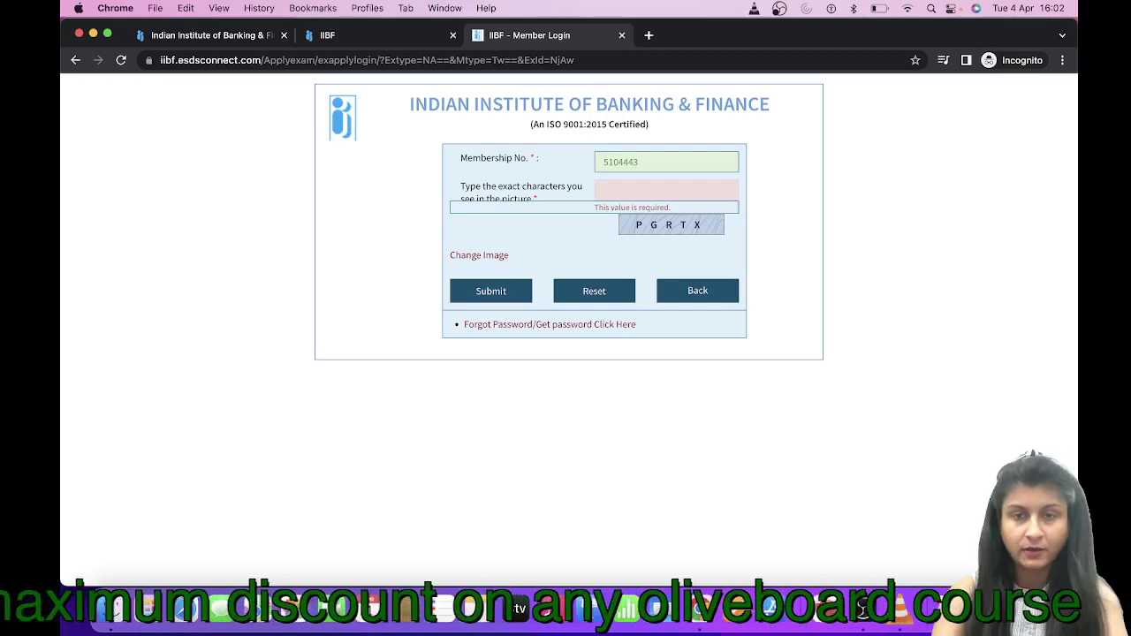
pyautogui.press('BackSpace')
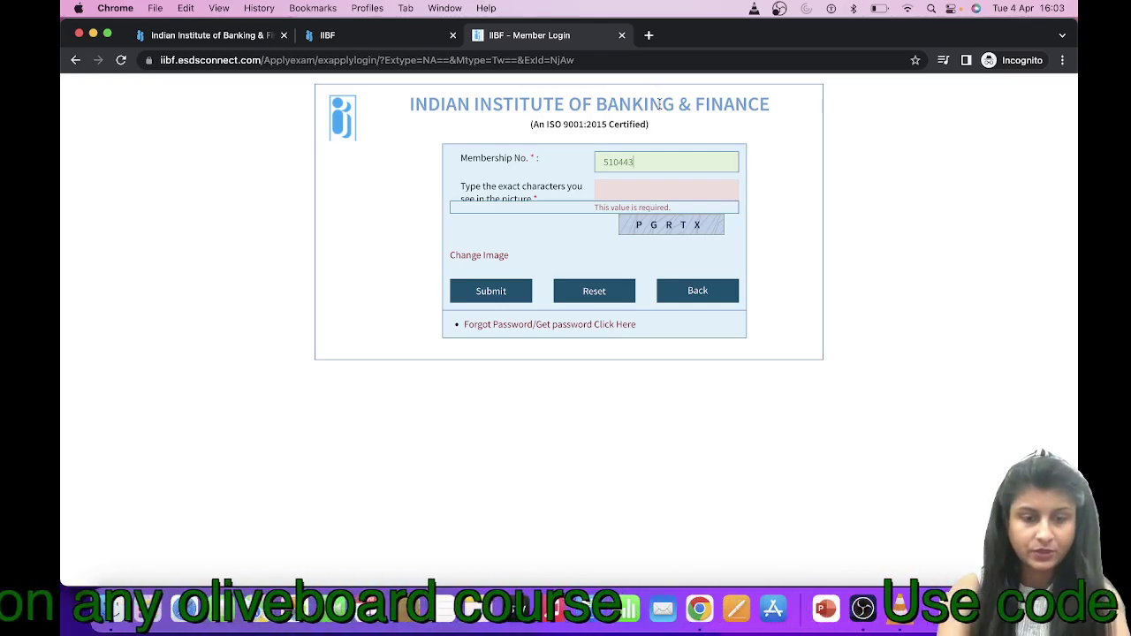
pyautogui.write('913')
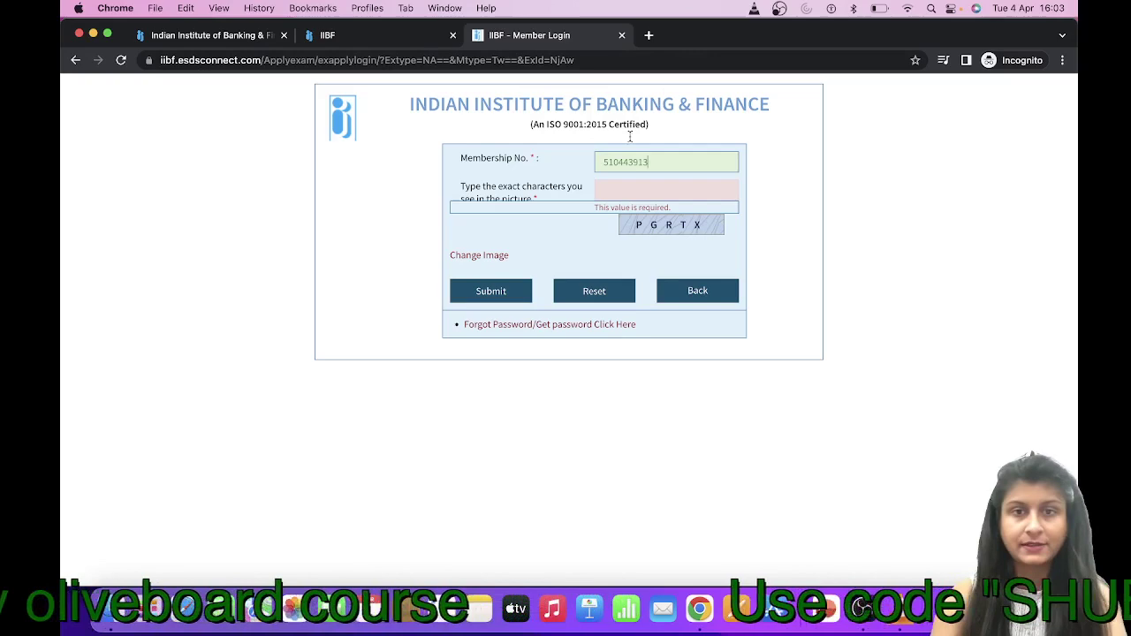
# Enter the characters shown in the captcha picture and submit the login
pyautogui.click(615, 191)
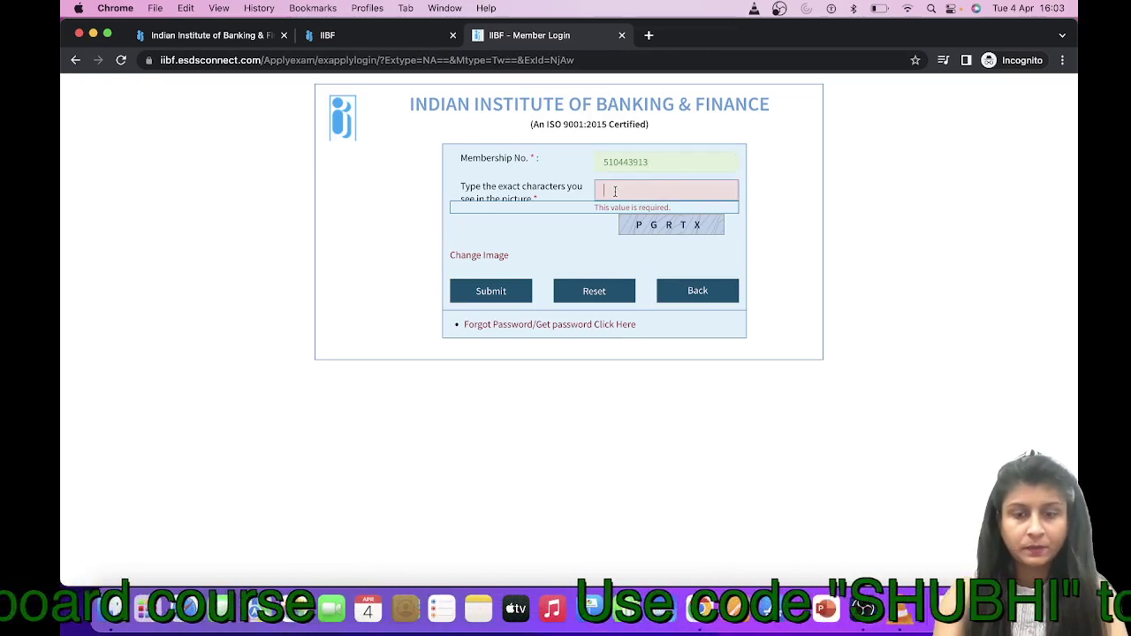
pyautogui.write('P')
pyautogui.write('G')
pyautogui.press('BackSpace')
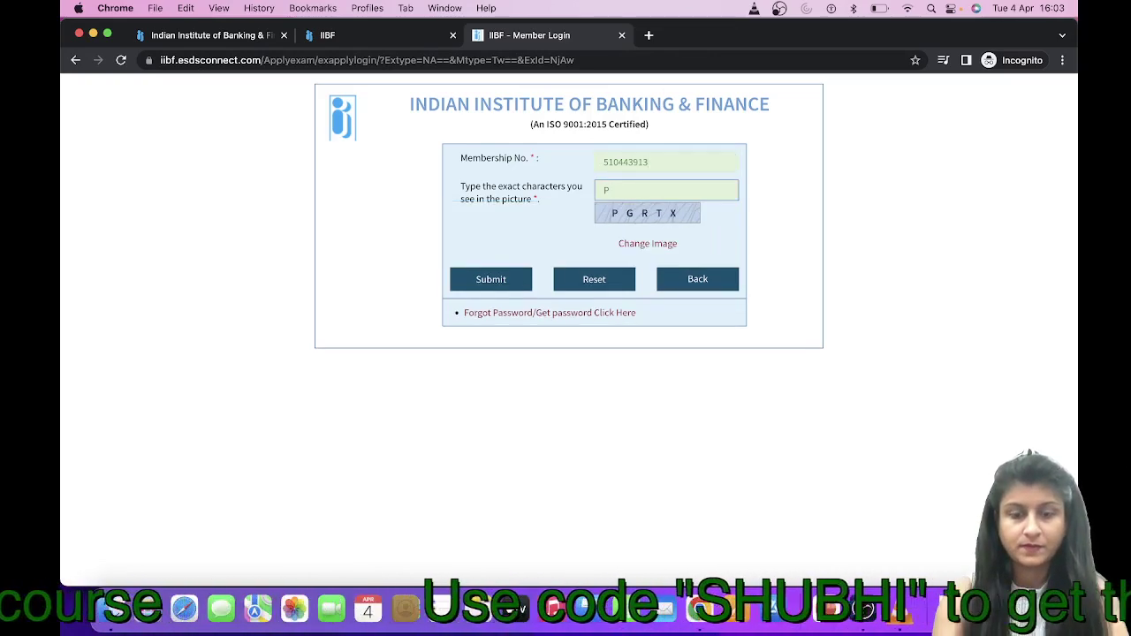
pyautogui.write('GRTX')
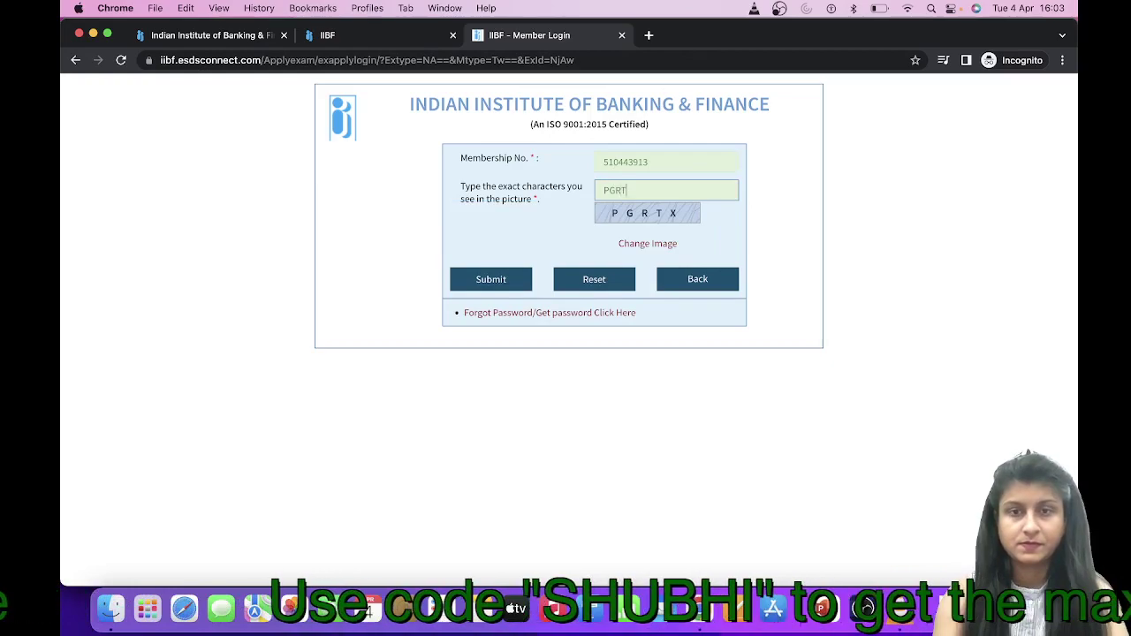
pyautogui.click(489, 280)
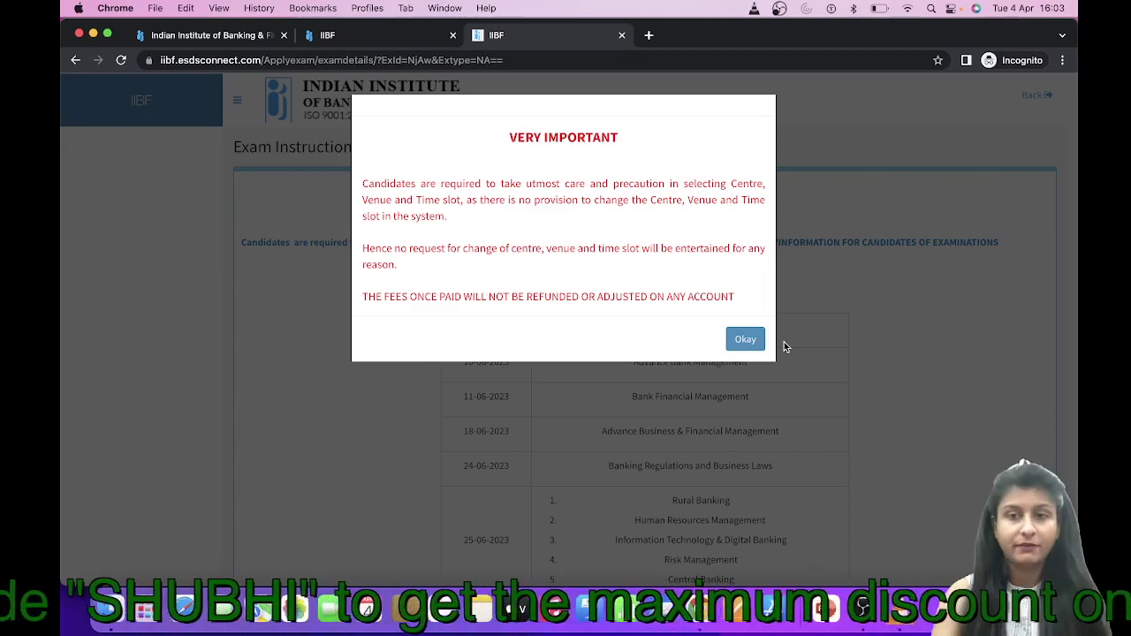
# Acknowledge the no-change-of-centre warning and the clear-browsing-history notice with Okay
pyautogui.click(747, 339)
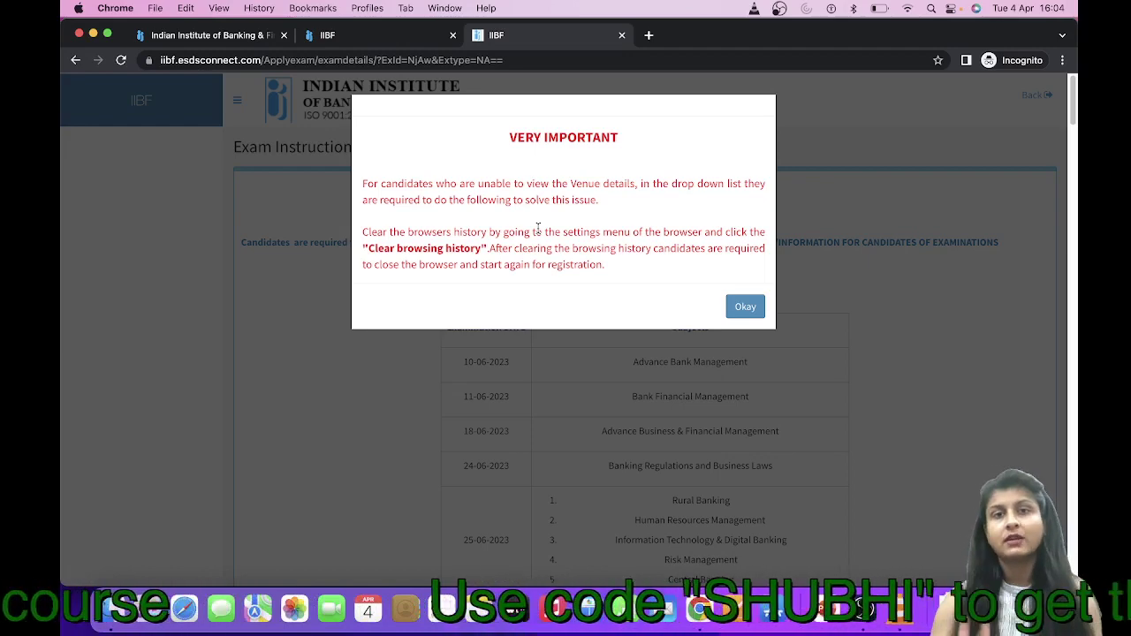
pyautogui.click(745, 308)
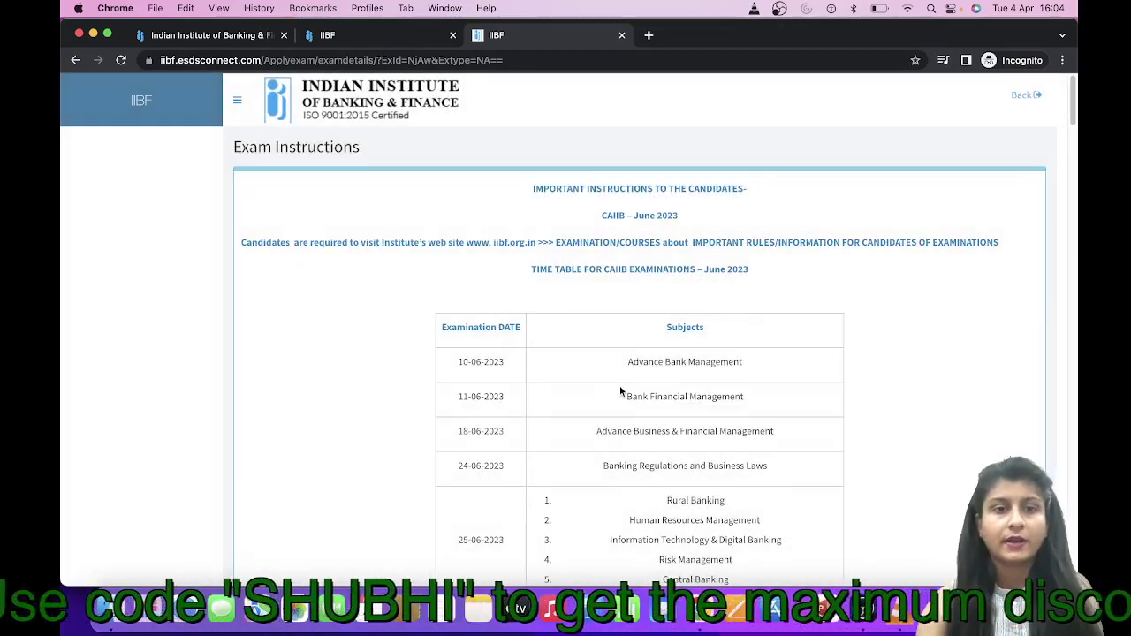
# Read through the CAIIB exam instructions down to the rules-and-regulations agreement
pyautogui.scroll(-1, 620, 387)
pyautogui.scroll(-4, 471, 358)
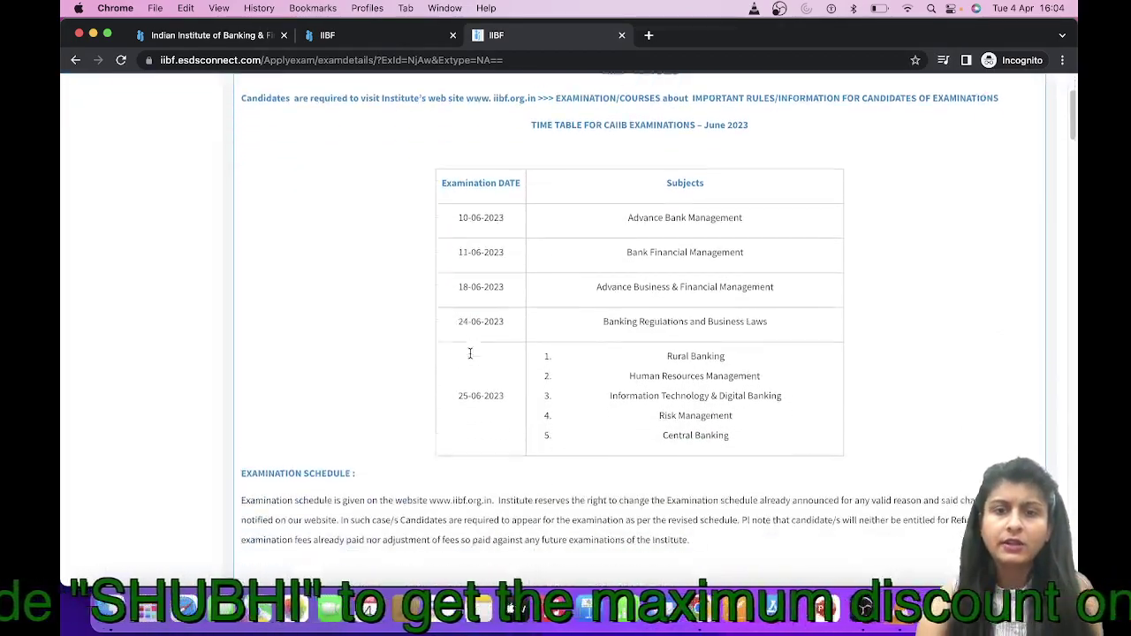
pyautogui.scroll(-6, 471, 358)
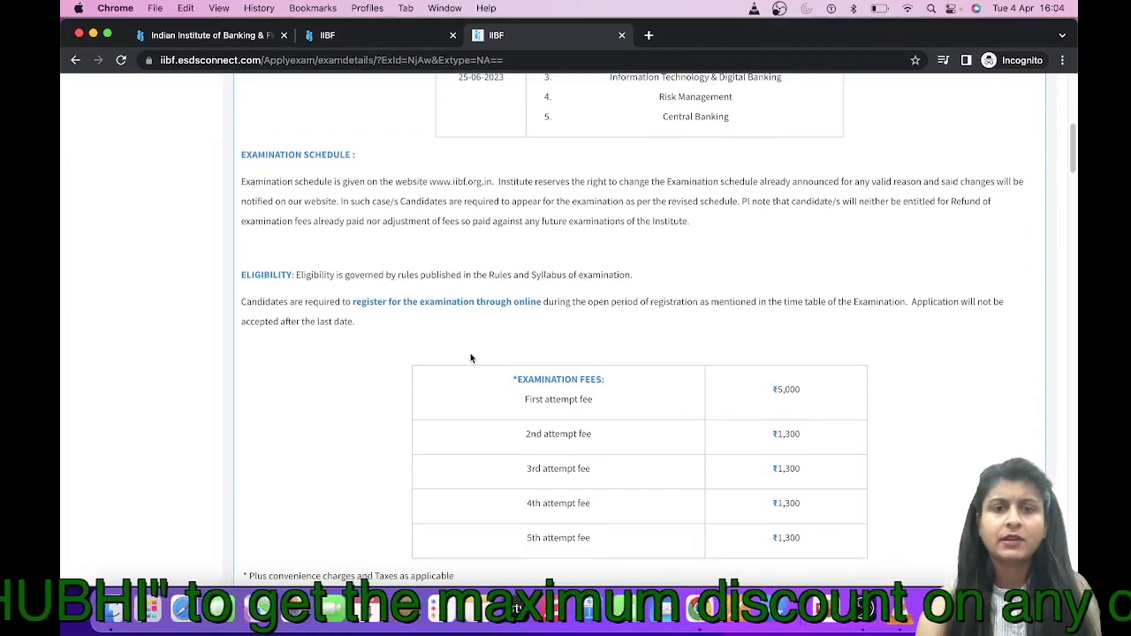
pyautogui.scroll(-3, 470, 358)
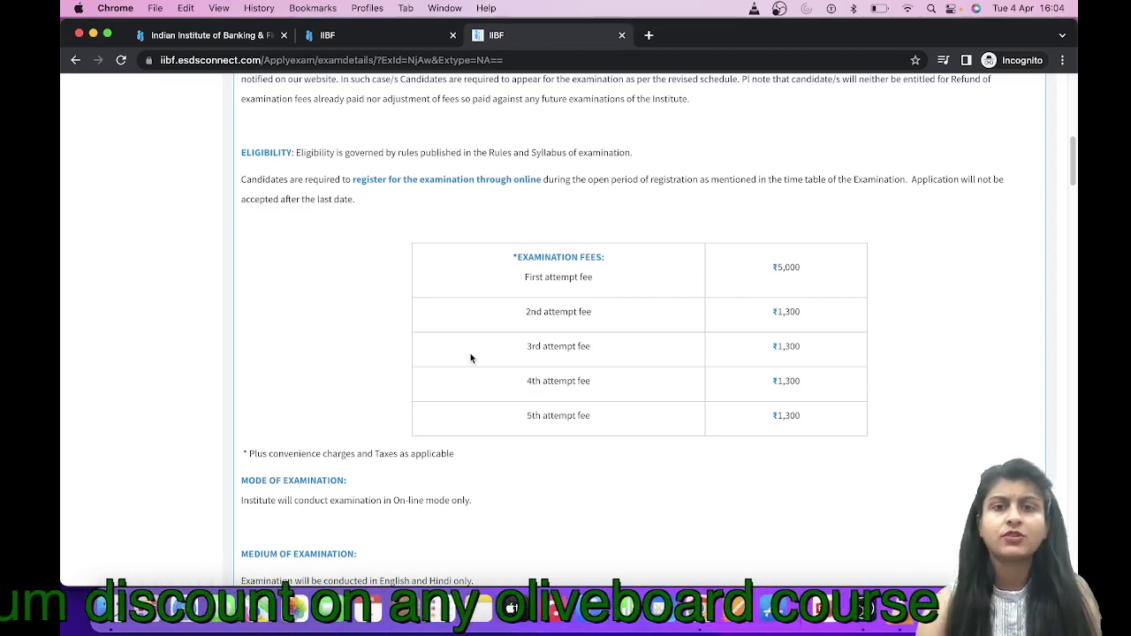
pyautogui.scroll(-3, 471, 358)
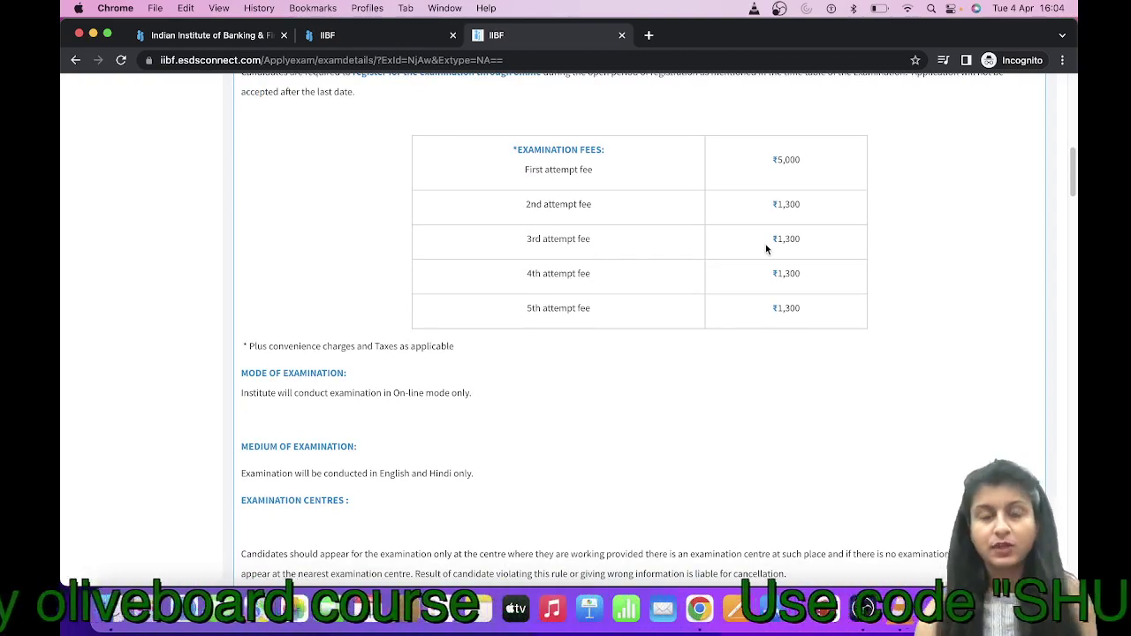
pyautogui.scroll(-5, 765, 249)
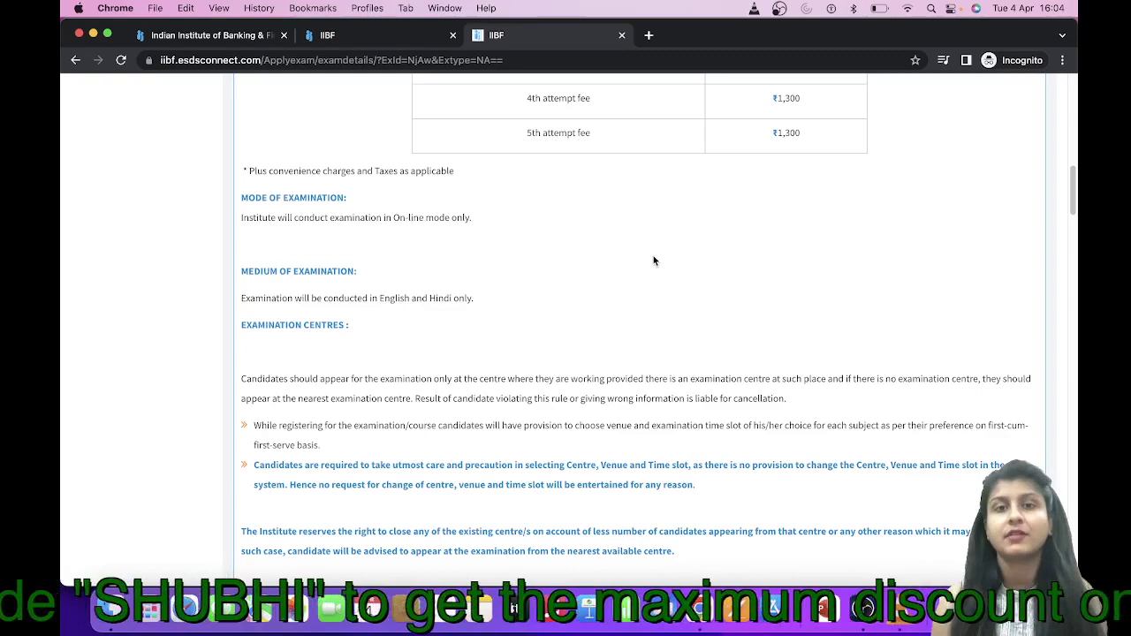
pyautogui.scroll(-2, 653, 261)
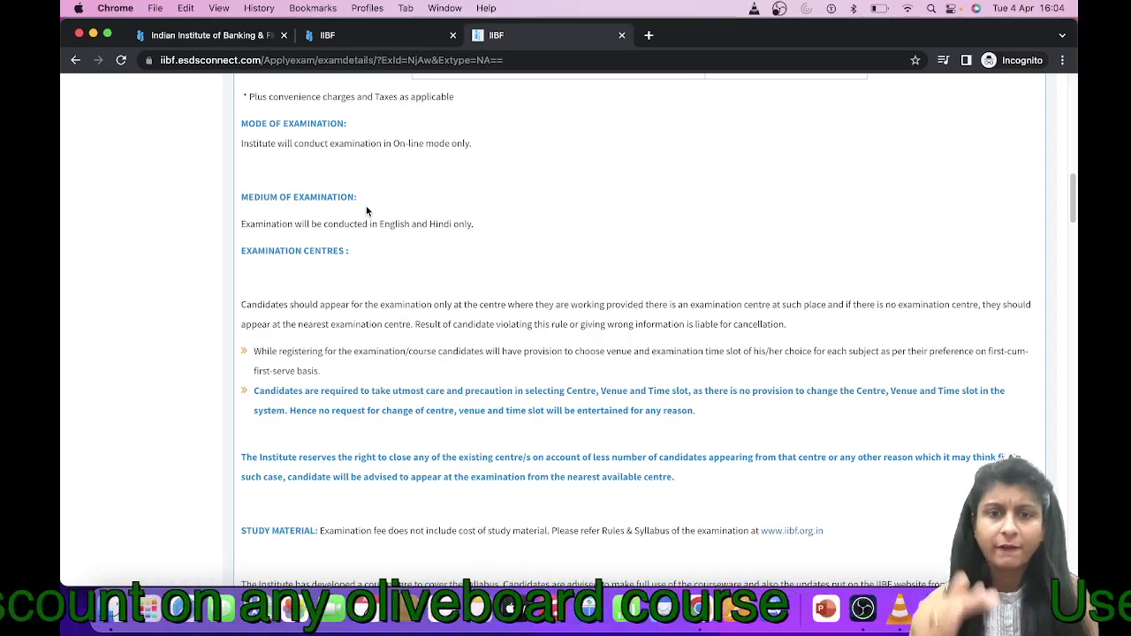
pyautogui.scroll(-5, 367, 209)
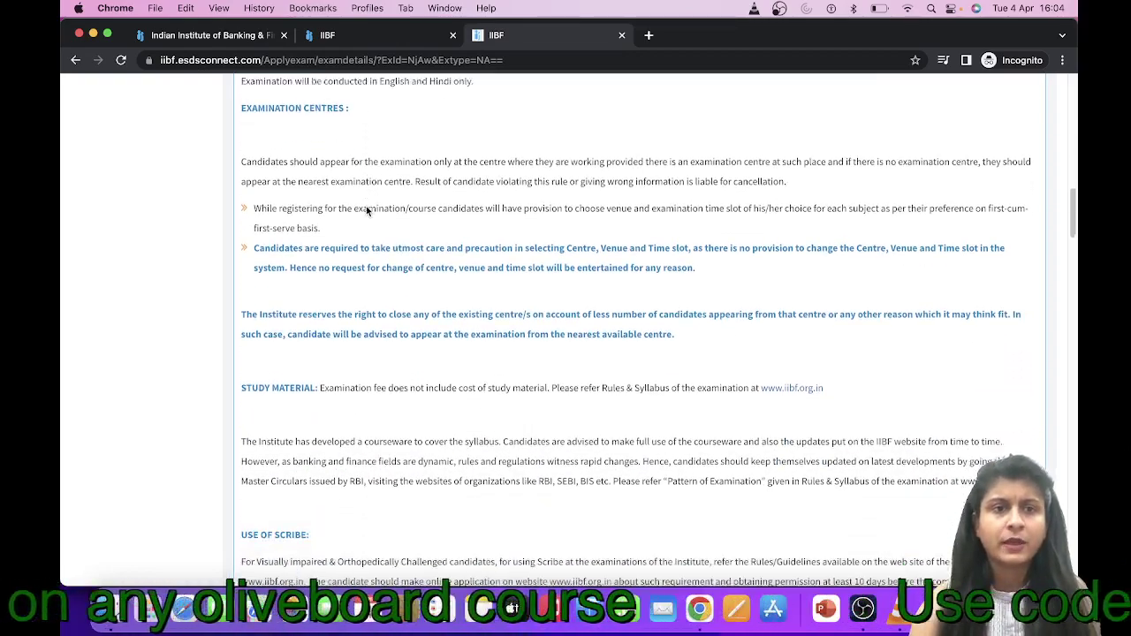
pyautogui.scroll(-15, 366, 205)
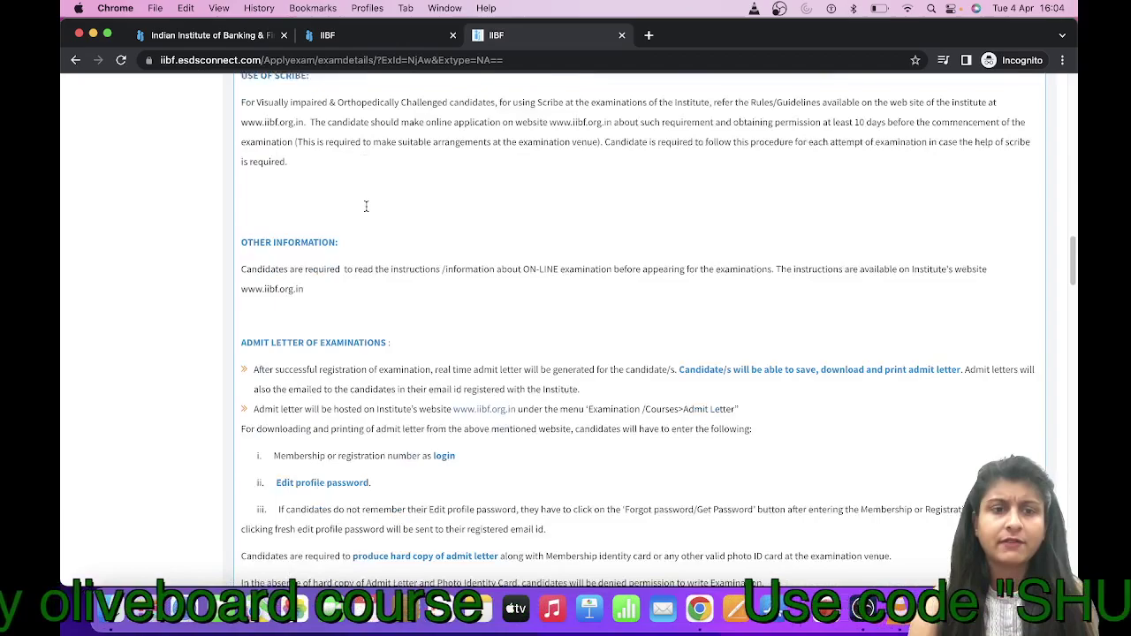
pyautogui.scroll(-20, 366, 207)
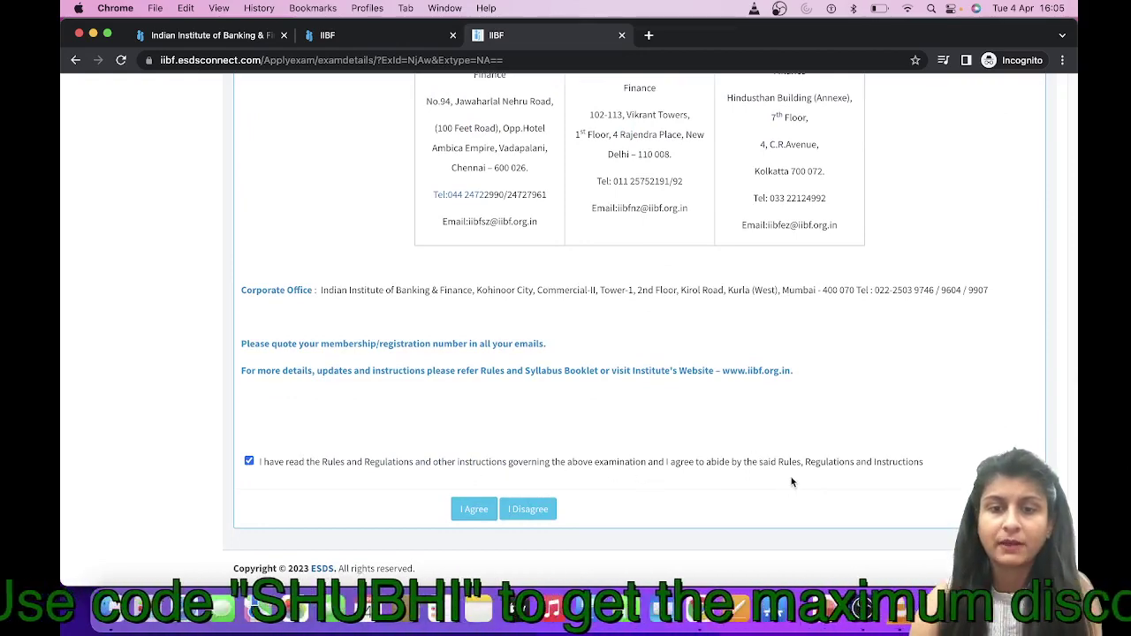
# Accept the rules with I Agree and set the exam medium to ENGLISH
pyautogui.click(473, 513)
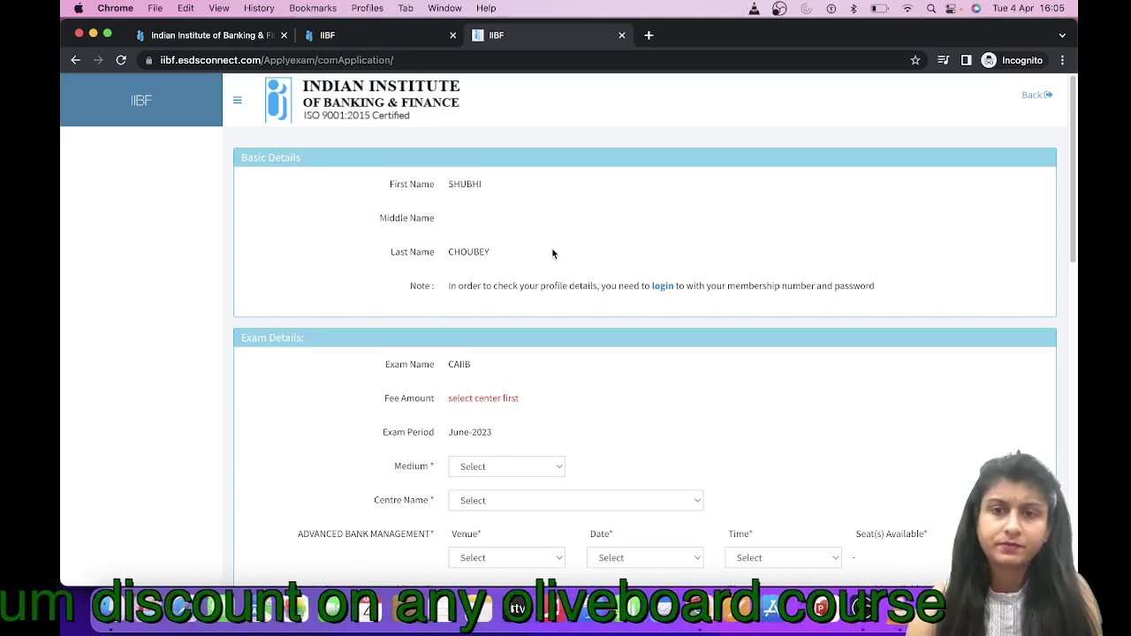
pyautogui.scroll(-3, 590, 318)
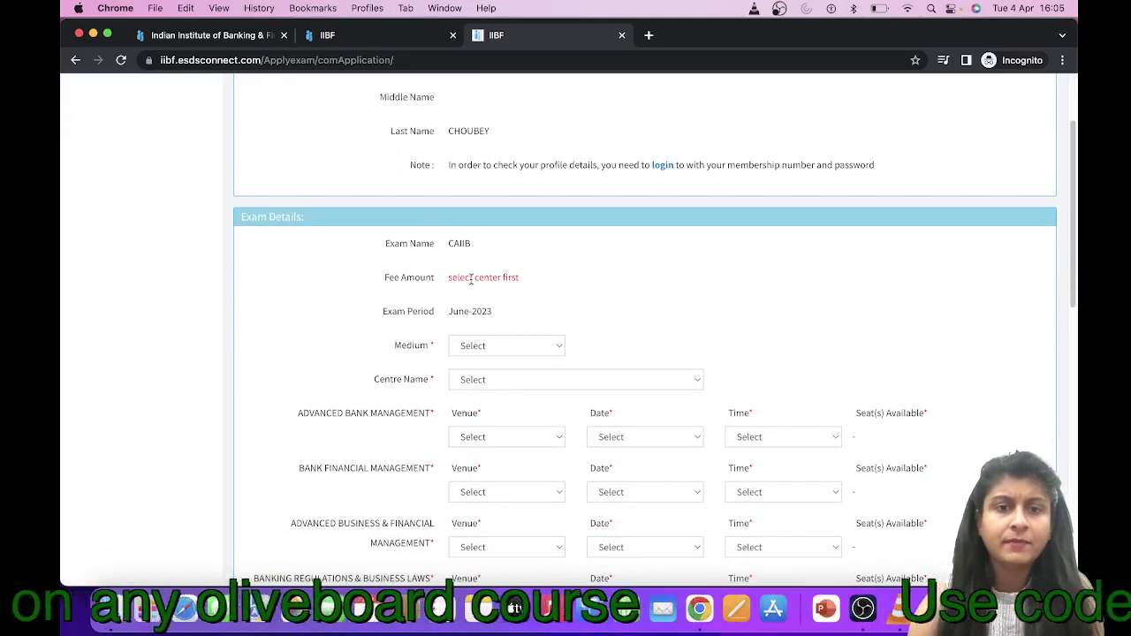
pyautogui.scroll(-1, 480, 359)
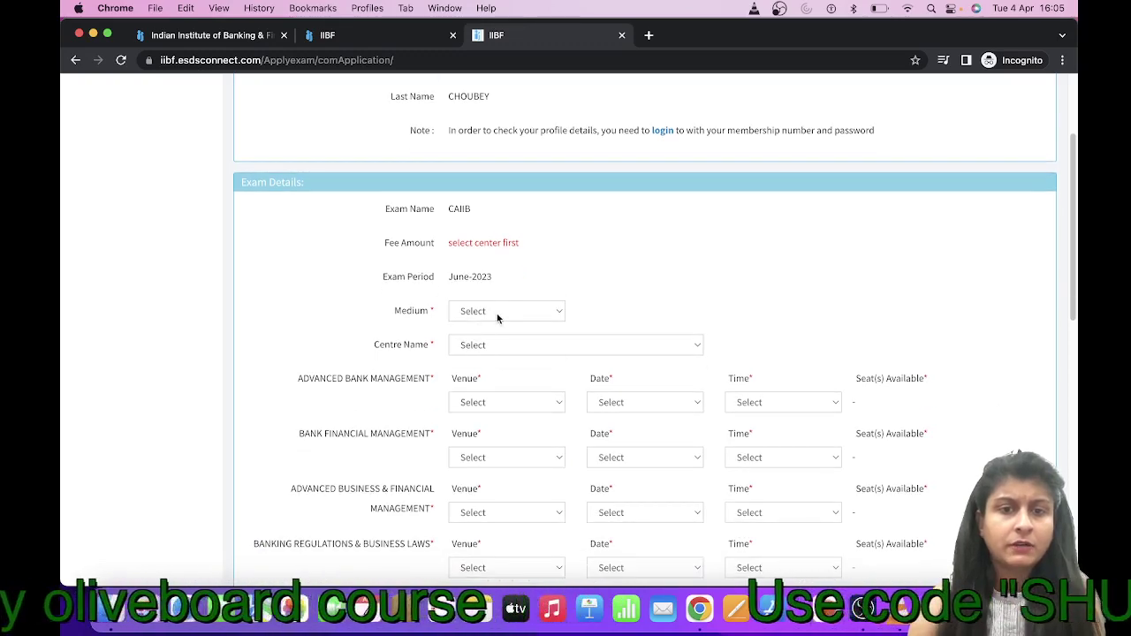
pyautogui.click(499, 314)
pyautogui.click(492, 331)
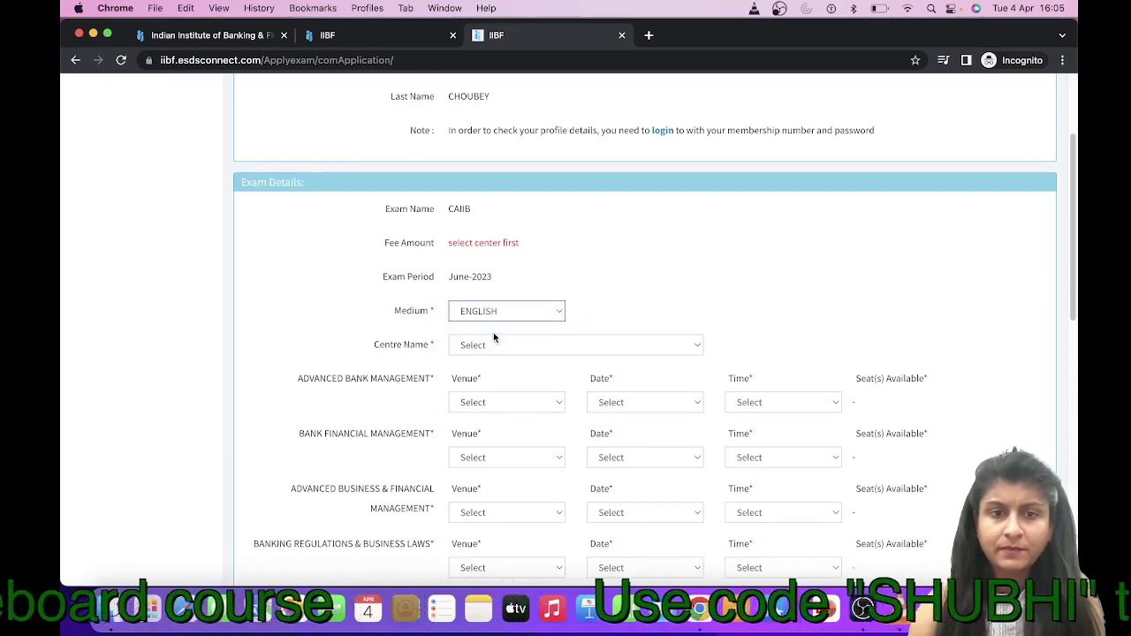
# Set the exam centre to MUMBAI, bringing the fee to 6372
pyautogui.scroll(-2, 631, 313)
pyautogui.click(552, 269)
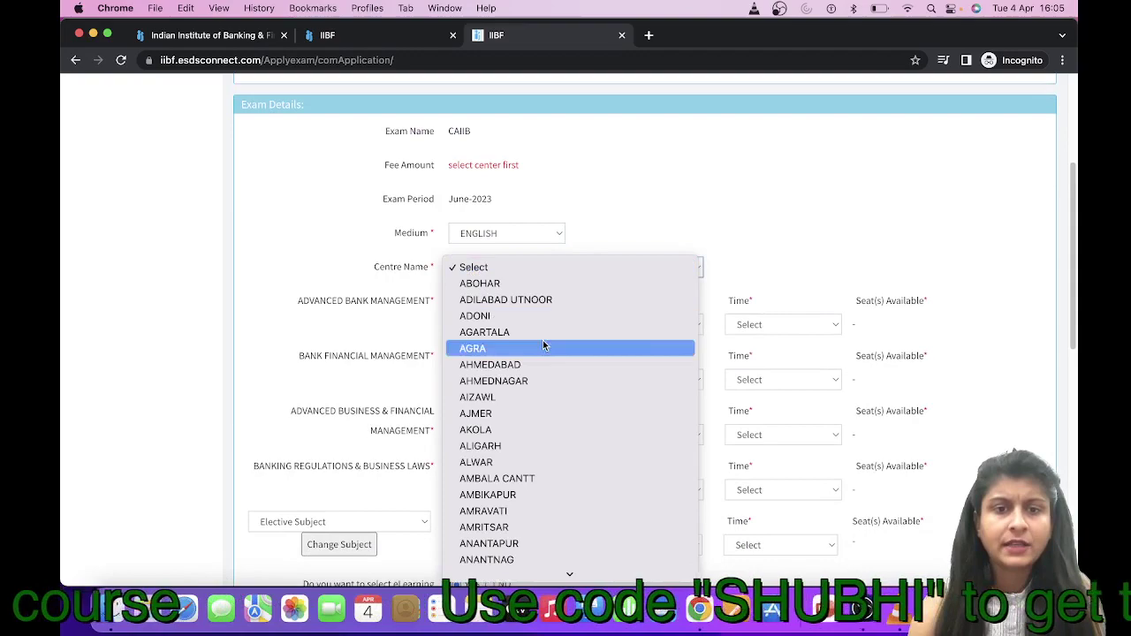
pyautogui.scroll(-5, 540, 434)
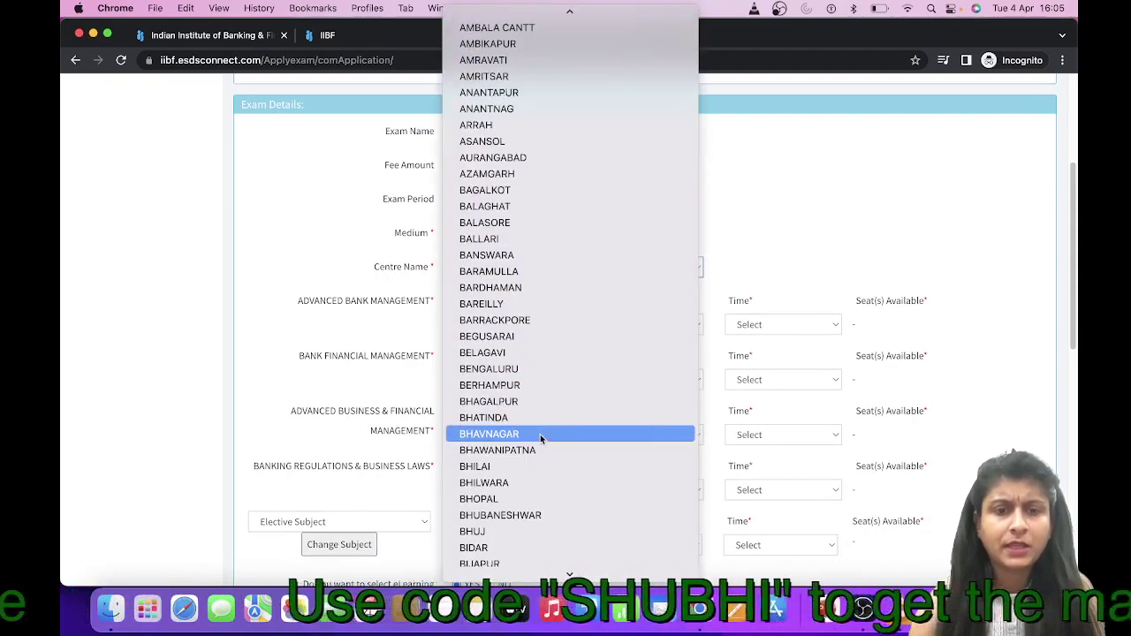
pyautogui.scroll(-5, 539, 434)
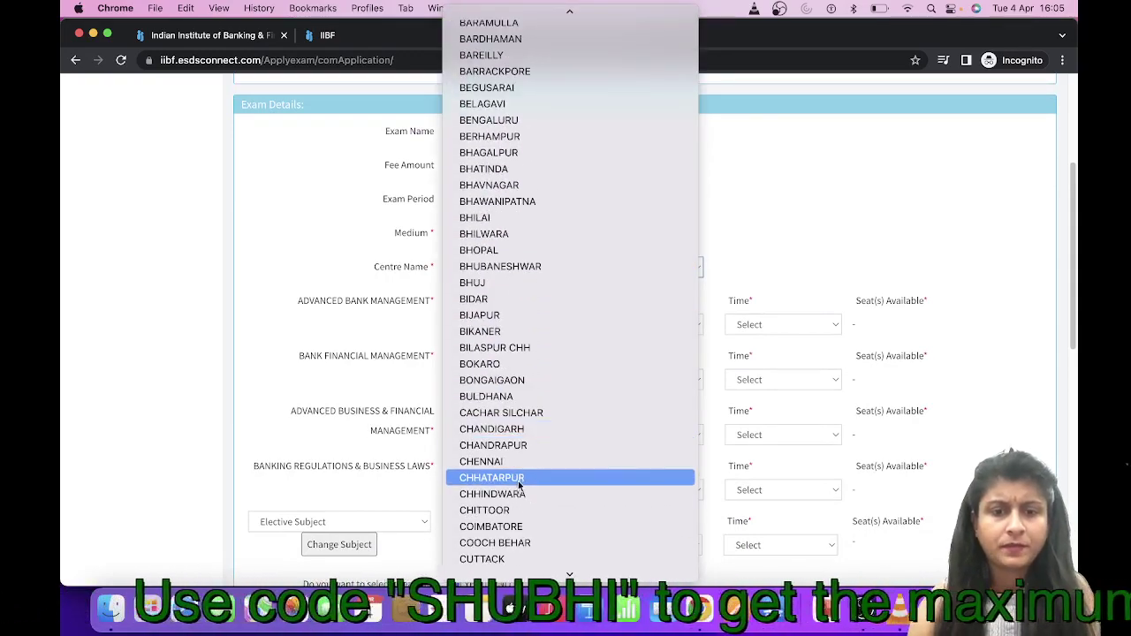
pyautogui.press('Escape')
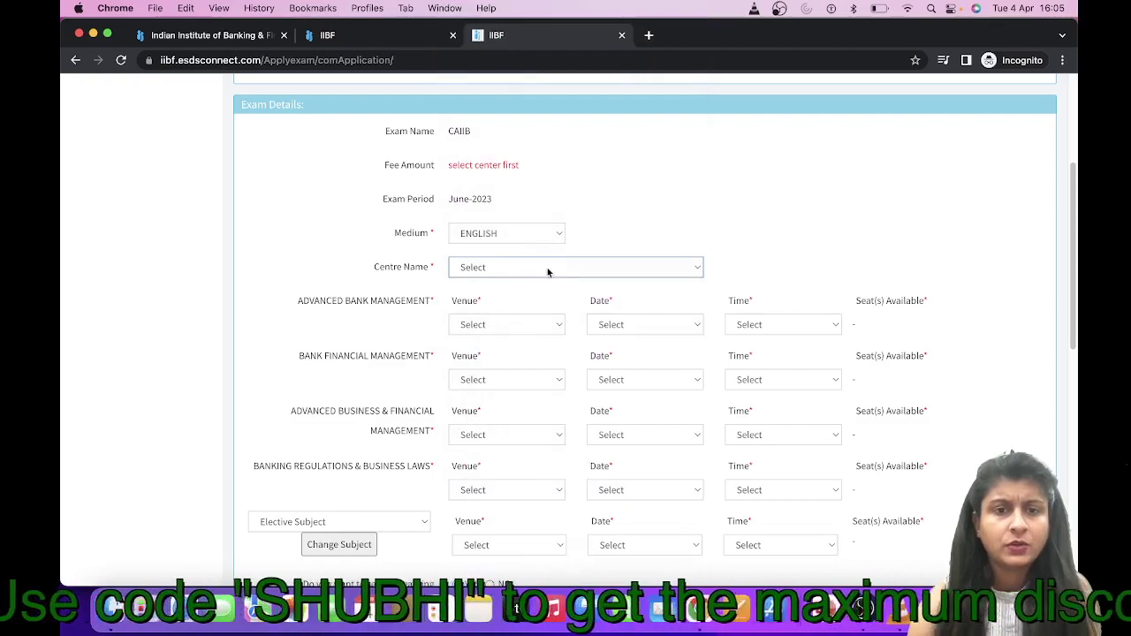
pyautogui.scroll(-1, 530, 283)
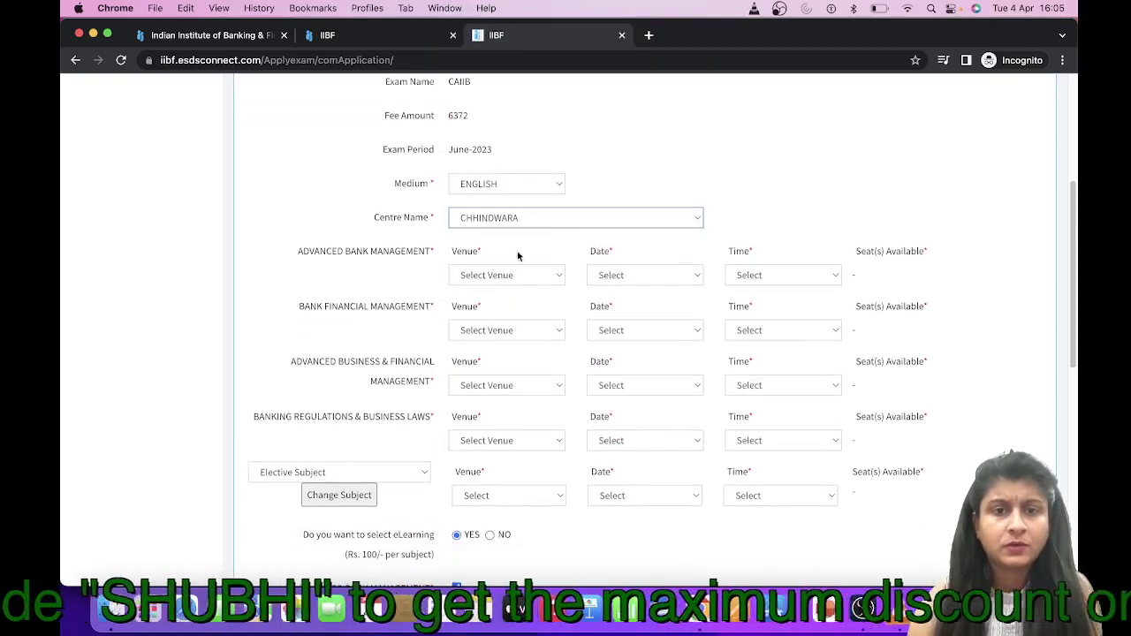
pyautogui.click(518, 218)
pyautogui.scroll(5, 518, 171)
pyautogui.scroll(-5, 517, 171)
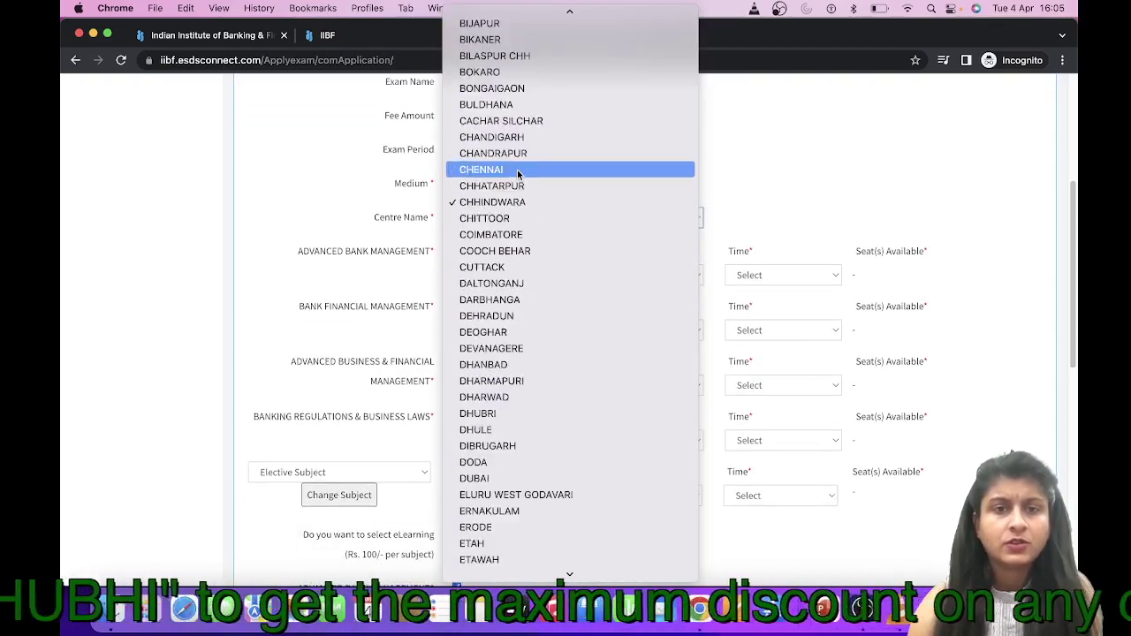
pyautogui.scroll(-15, 517, 173)
pyautogui.press('m')
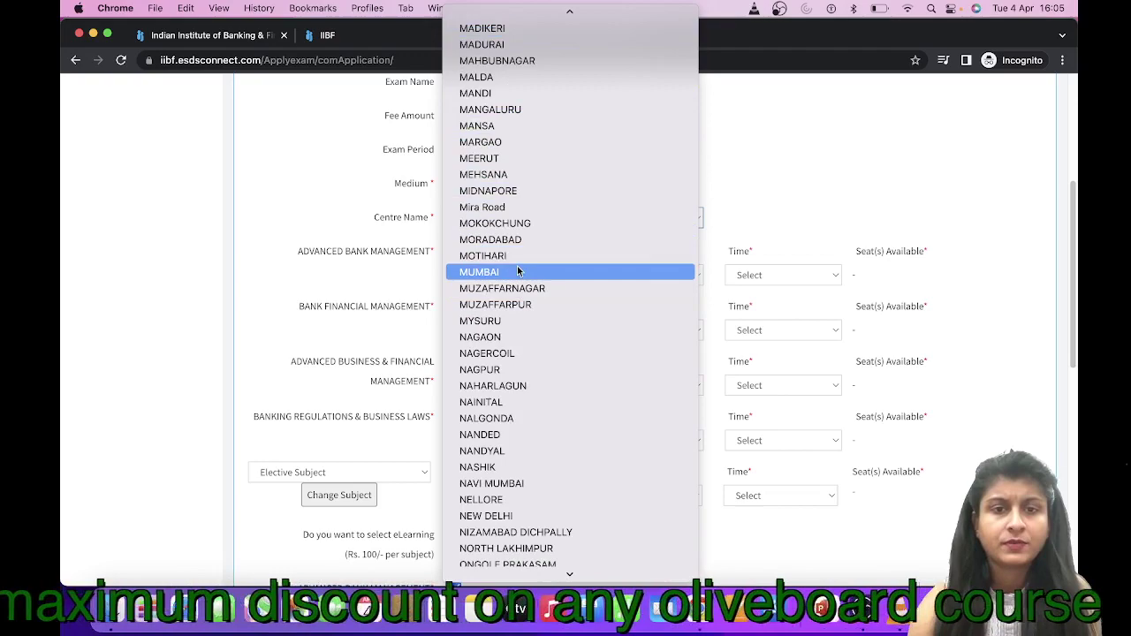
pyautogui.press('Escape')
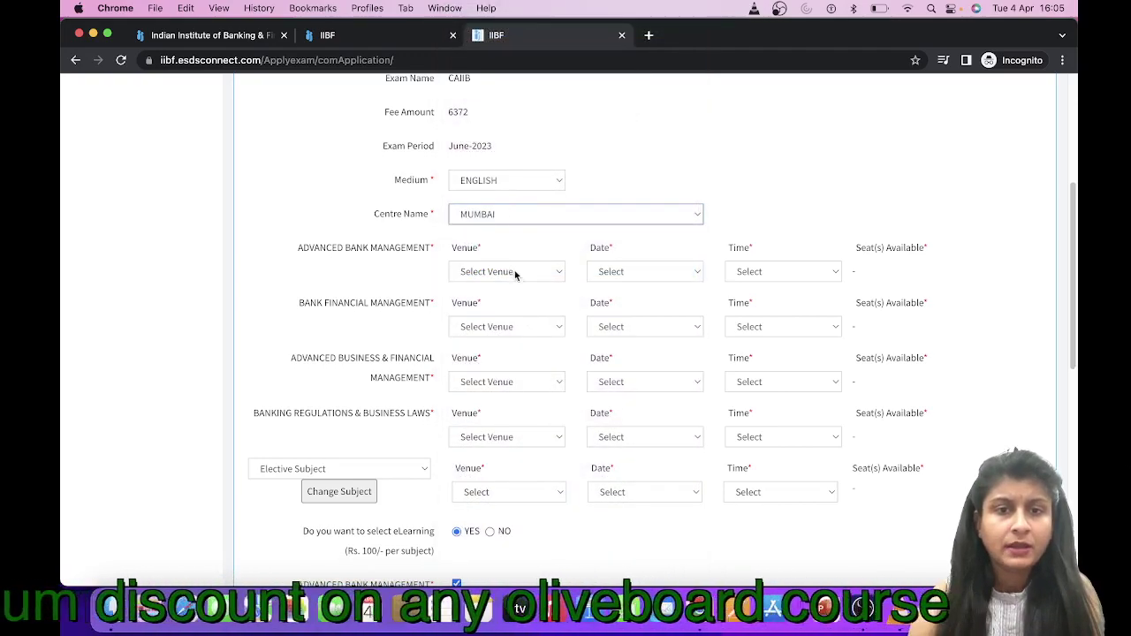
# Book Advanced Bank Management at ALL INDIA INSTITUTE on 10-Jun-2023, 11.15 AM
pyautogui.click(502, 271)
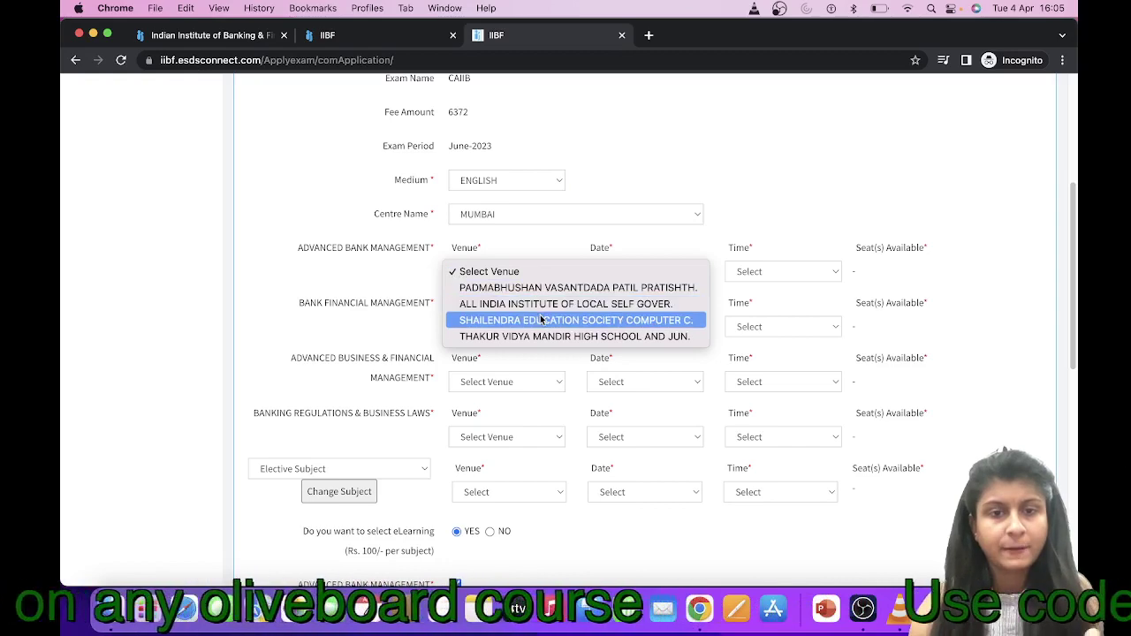
pyautogui.click(546, 306)
pyautogui.click(636, 273)
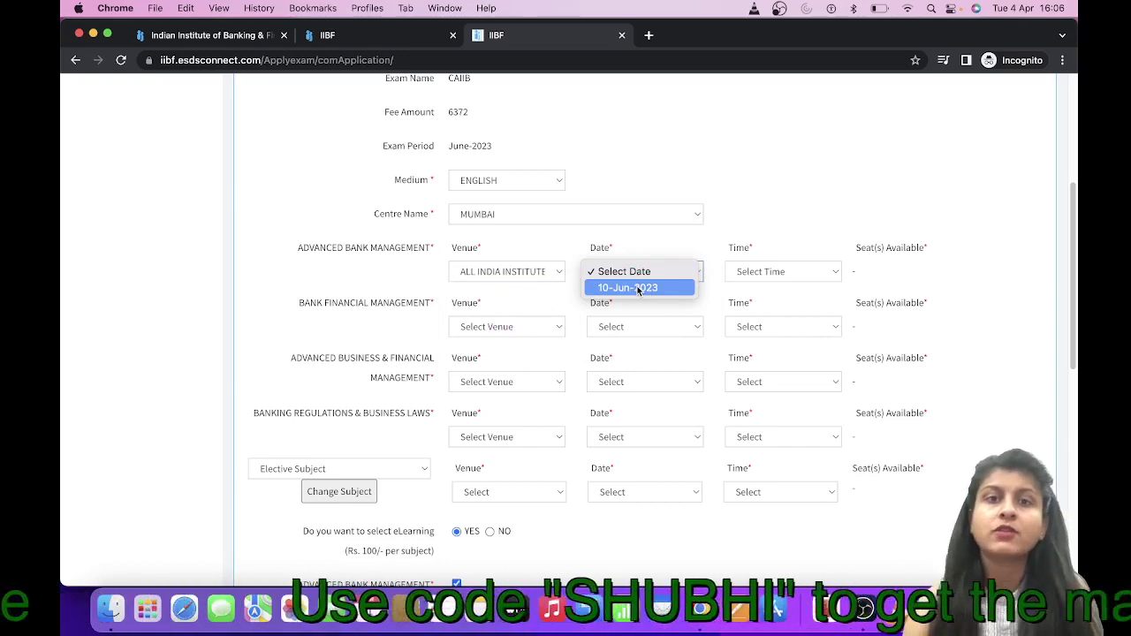
pyautogui.click(637, 288)
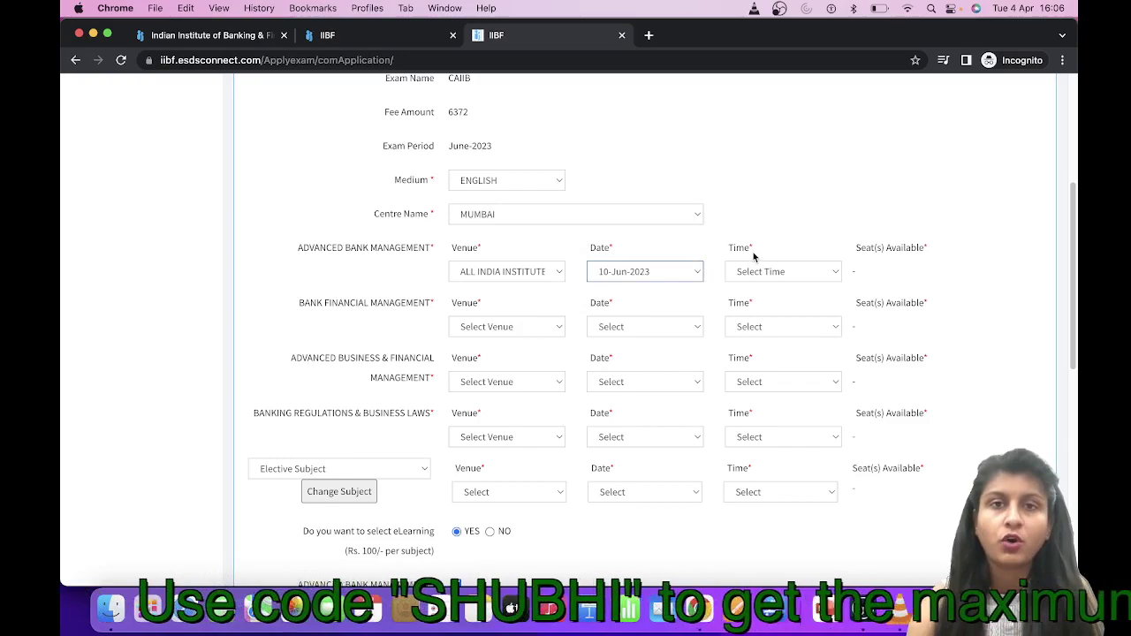
pyautogui.click(771, 271)
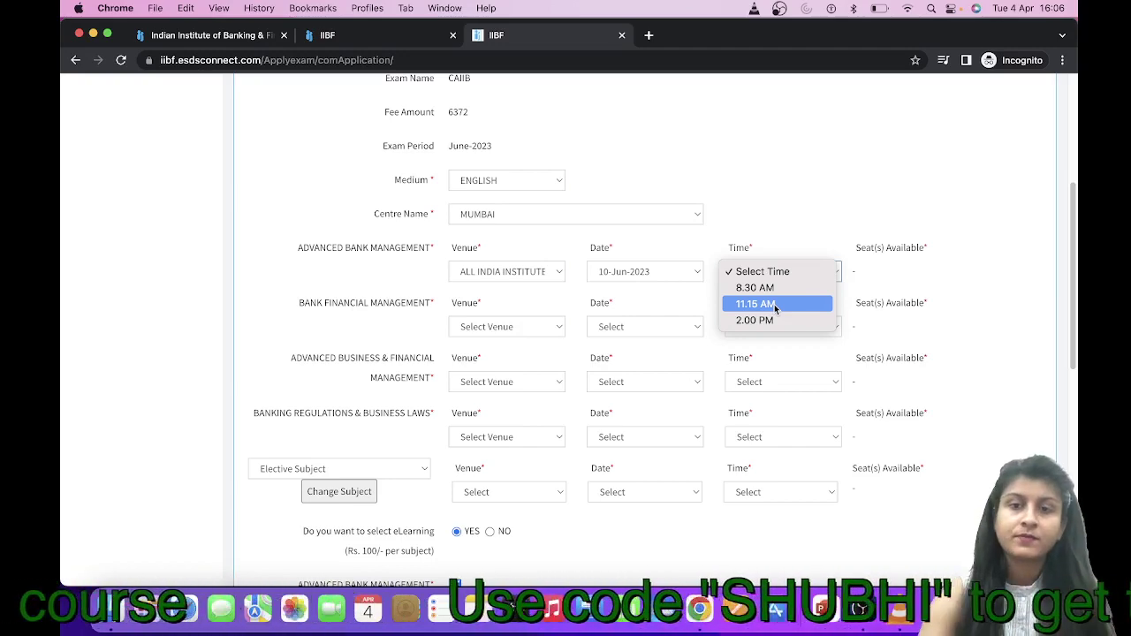
pyautogui.click(775, 304)
# Book Bank Financial Management at ALL INDIA INSTITUTE on 11-Jun-2023, 11.15 AM
pyautogui.click(505, 326)
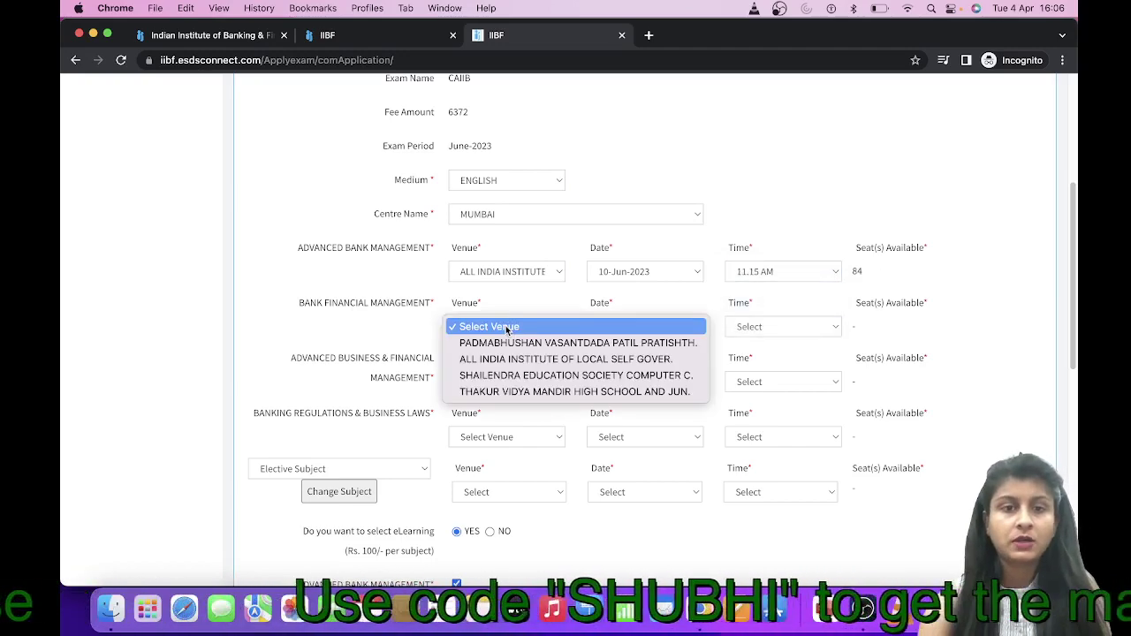
pyautogui.click(617, 326)
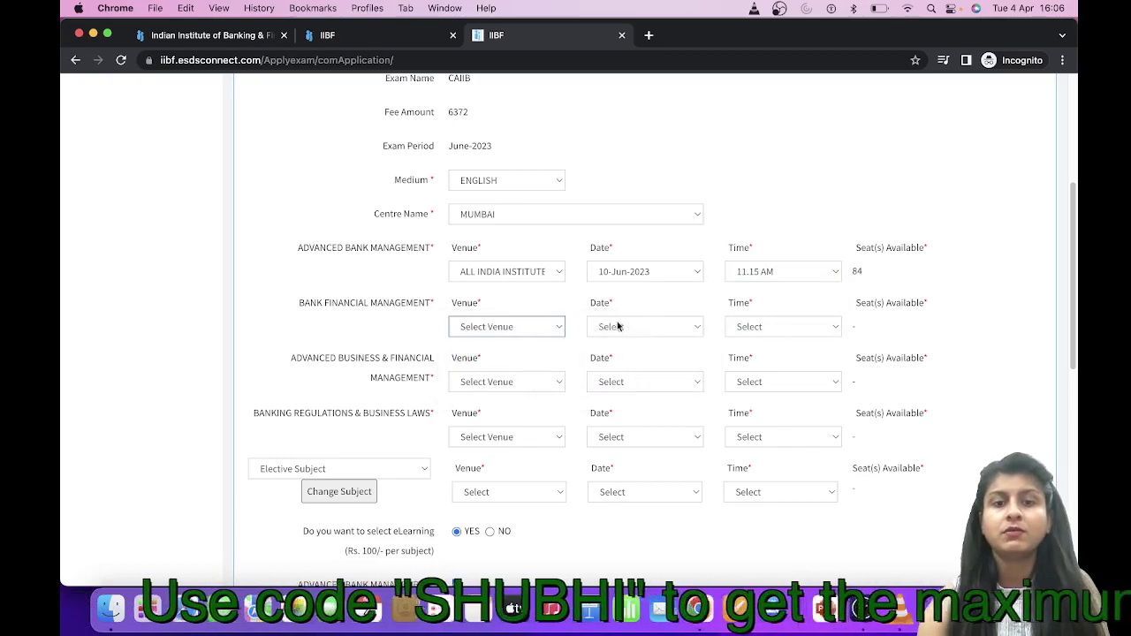
pyautogui.click(632, 326)
pyautogui.click(634, 345)
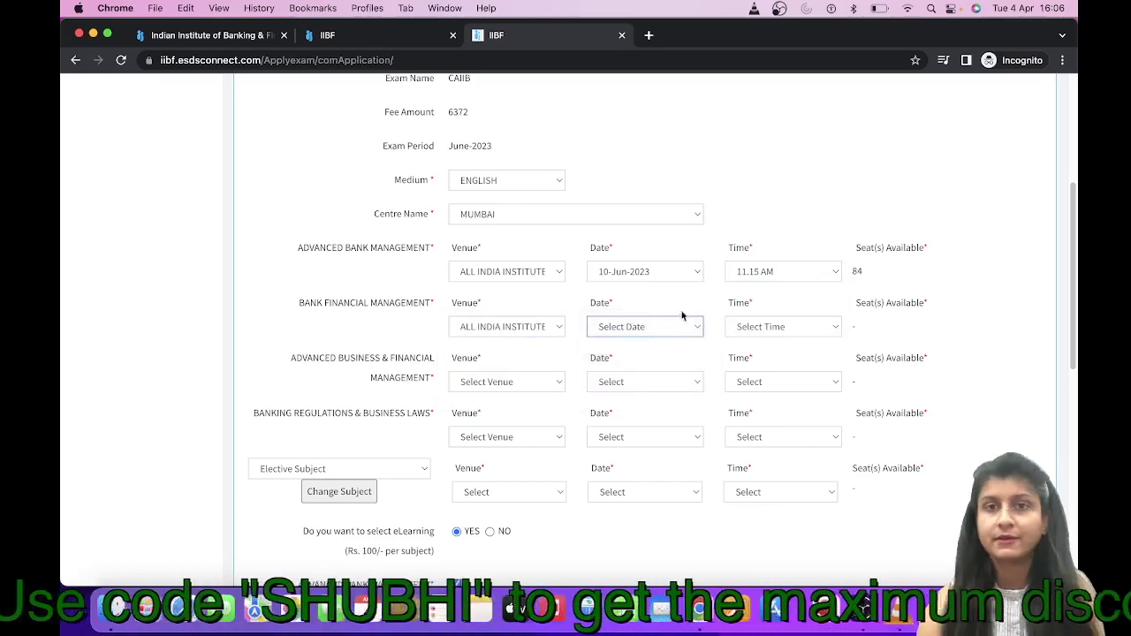
pyautogui.click(760, 325)
pyautogui.click(864, 305)
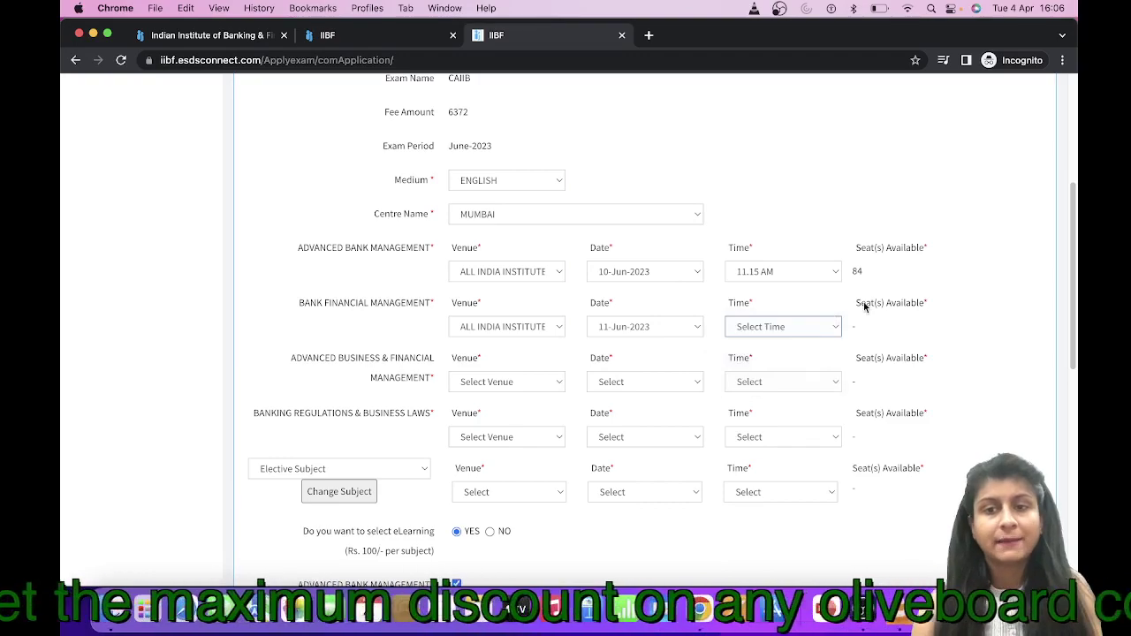
# Book Advanced Business & Financial Management at ALL INDIA INSTITUTE on 18-Jun-2023, 2.00 PM
pyautogui.click(483, 381)
pyautogui.click(523, 397)
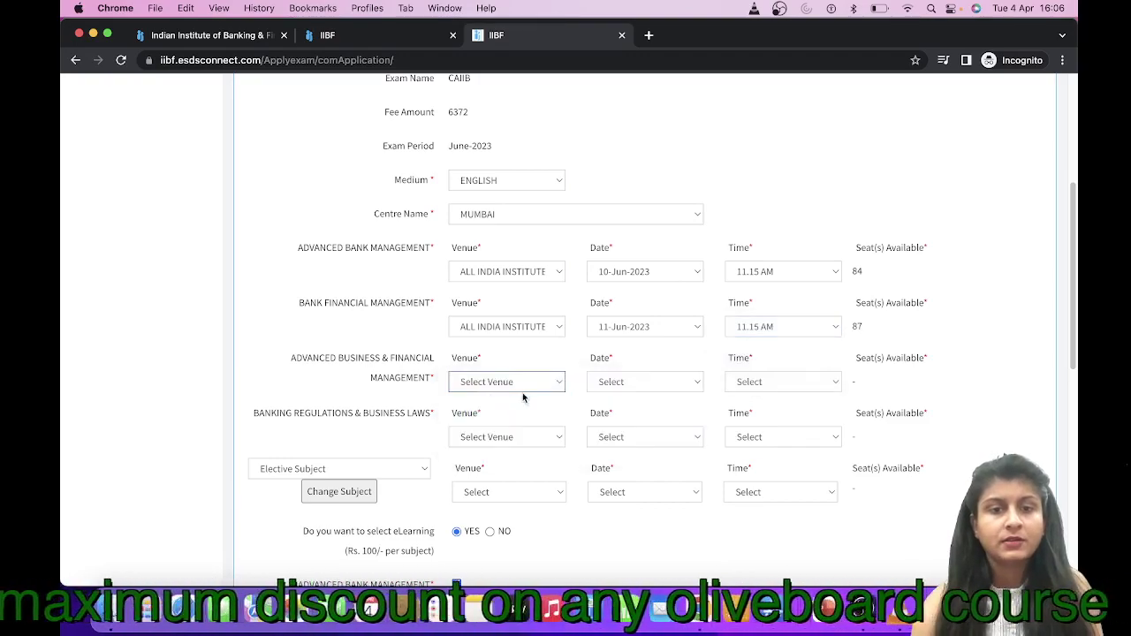
pyautogui.click(623, 382)
pyautogui.click(629, 397)
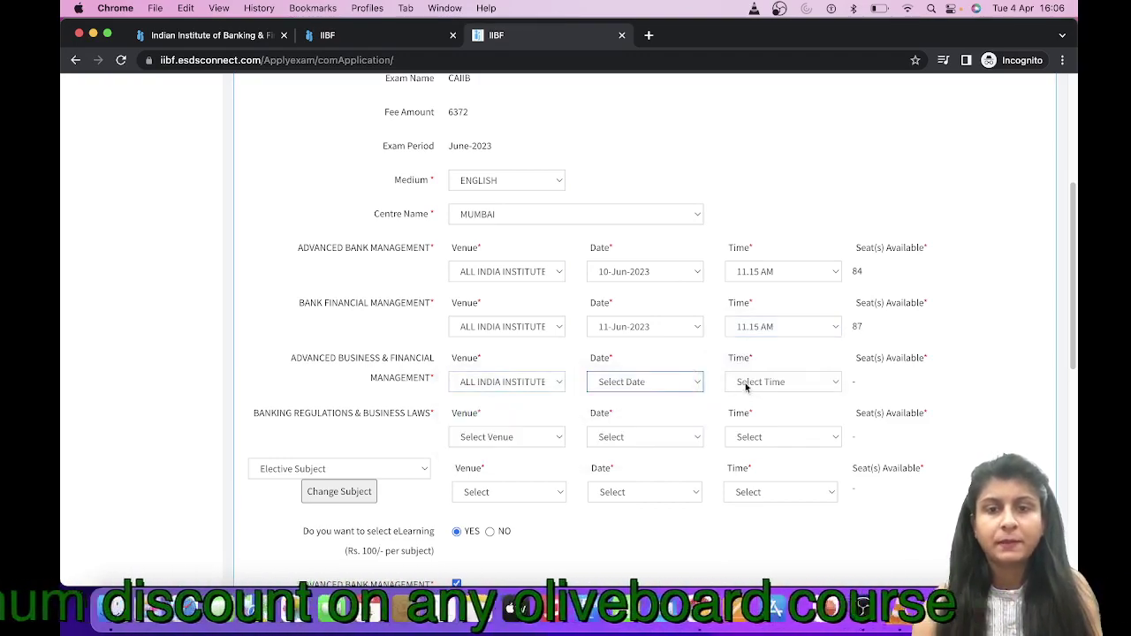
pyautogui.click(749, 384)
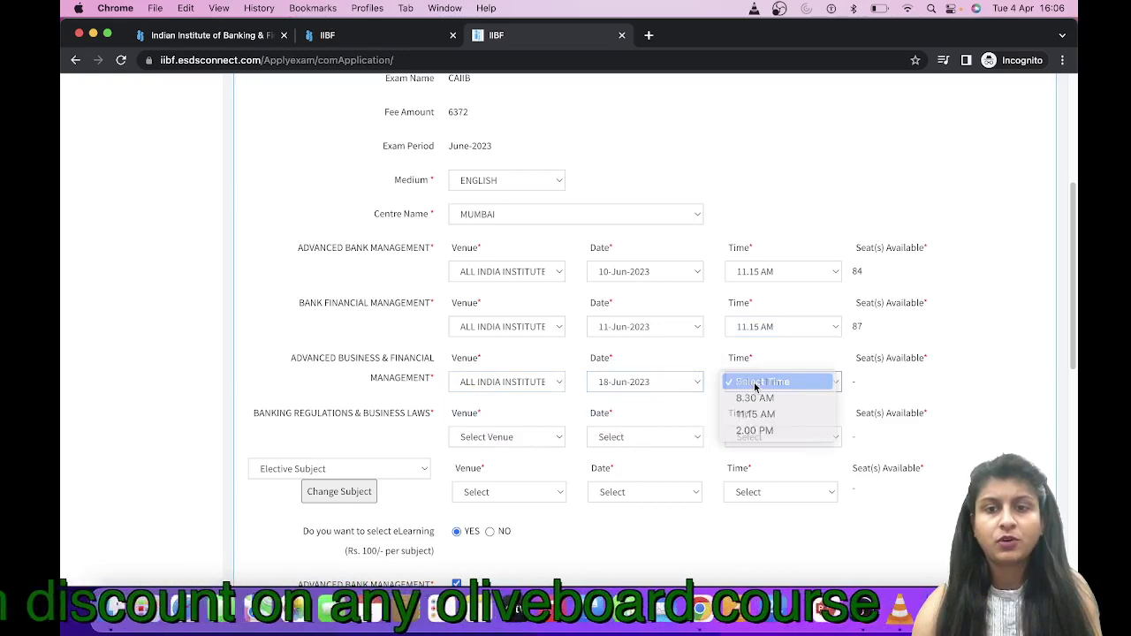
pyautogui.click(760, 429)
# Book Banking Regulations & Business Laws at PADMABHUSHAN on 24-Jun-2023, 11.15 AM
pyautogui.scroll(-2, 570, 406)
pyautogui.click(514, 379)
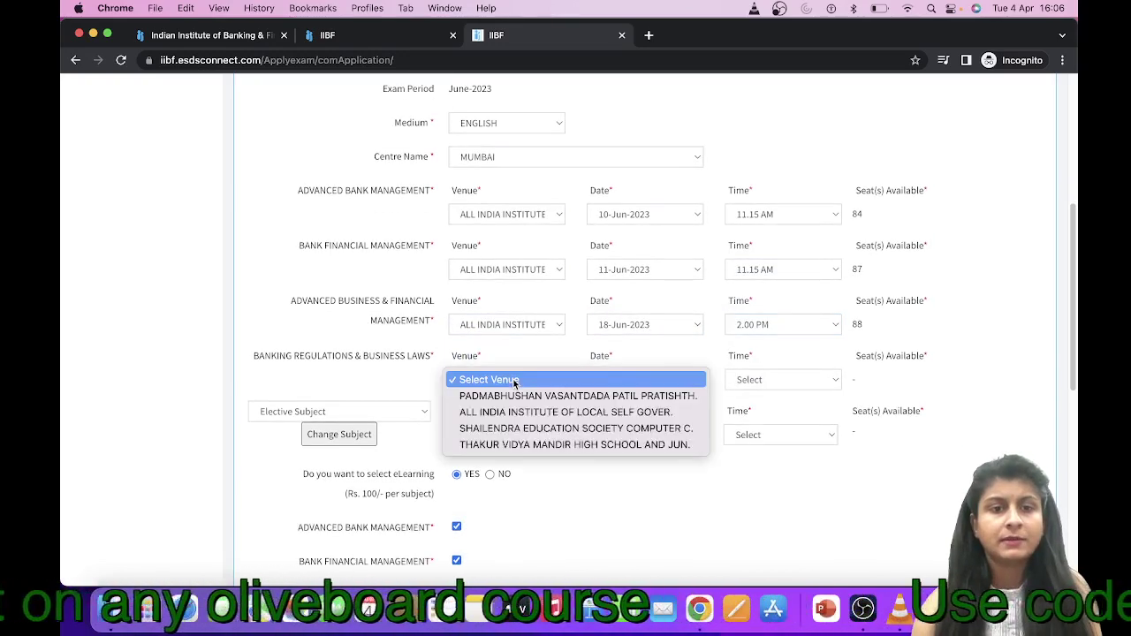
pyautogui.click(483, 403)
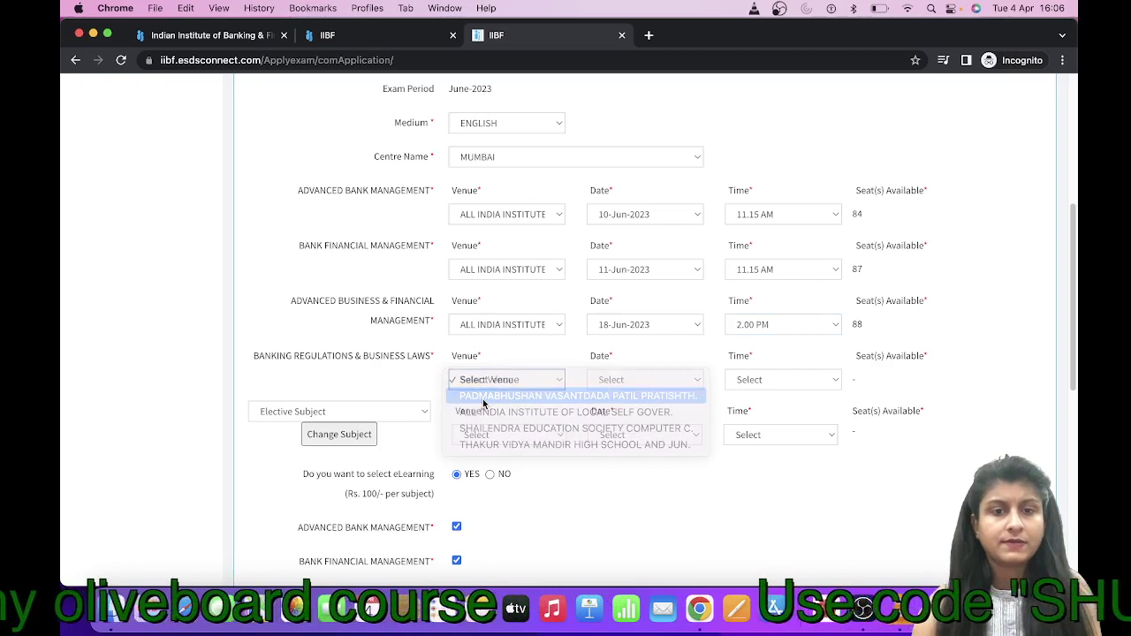
pyautogui.click(643, 381)
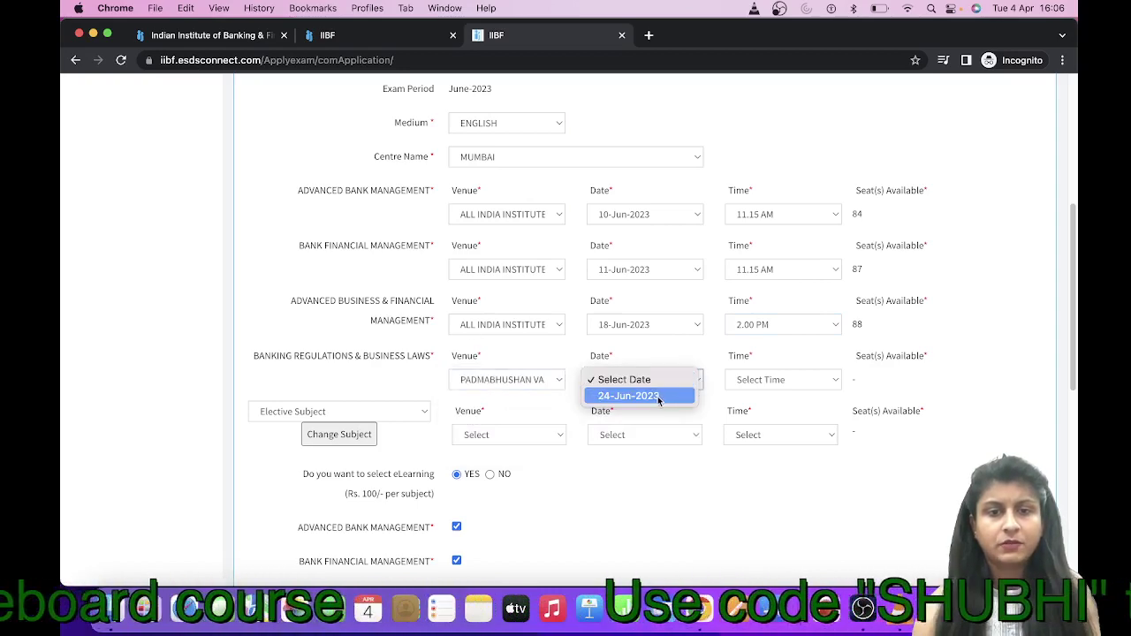
pyautogui.click(658, 399)
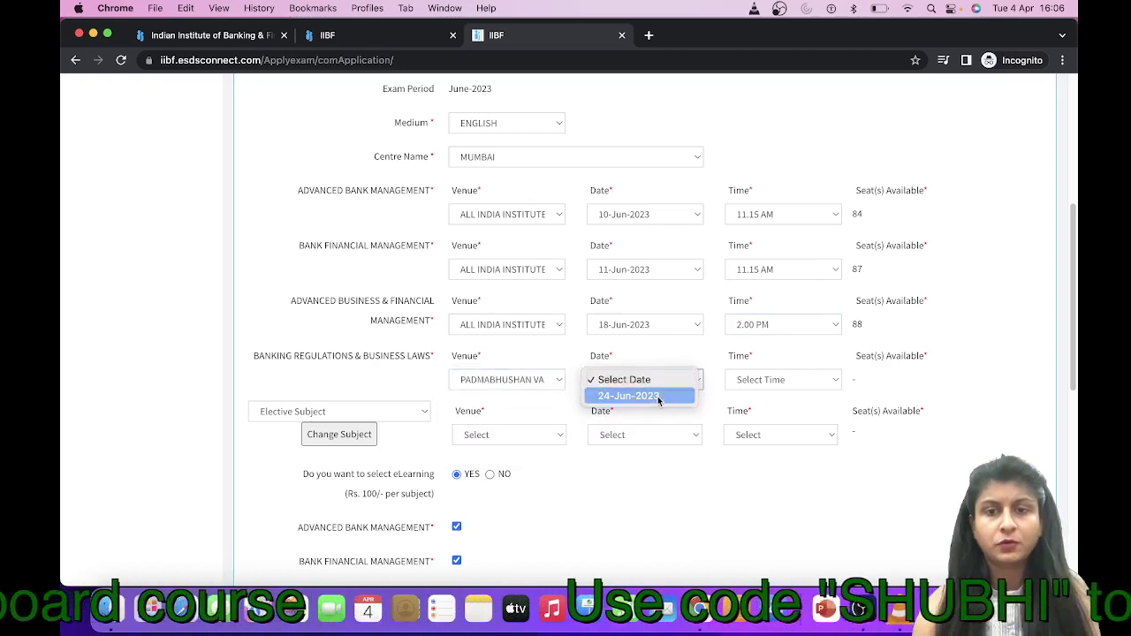
pyautogui.click(764, 383)
pyautogui.click(760, 412)
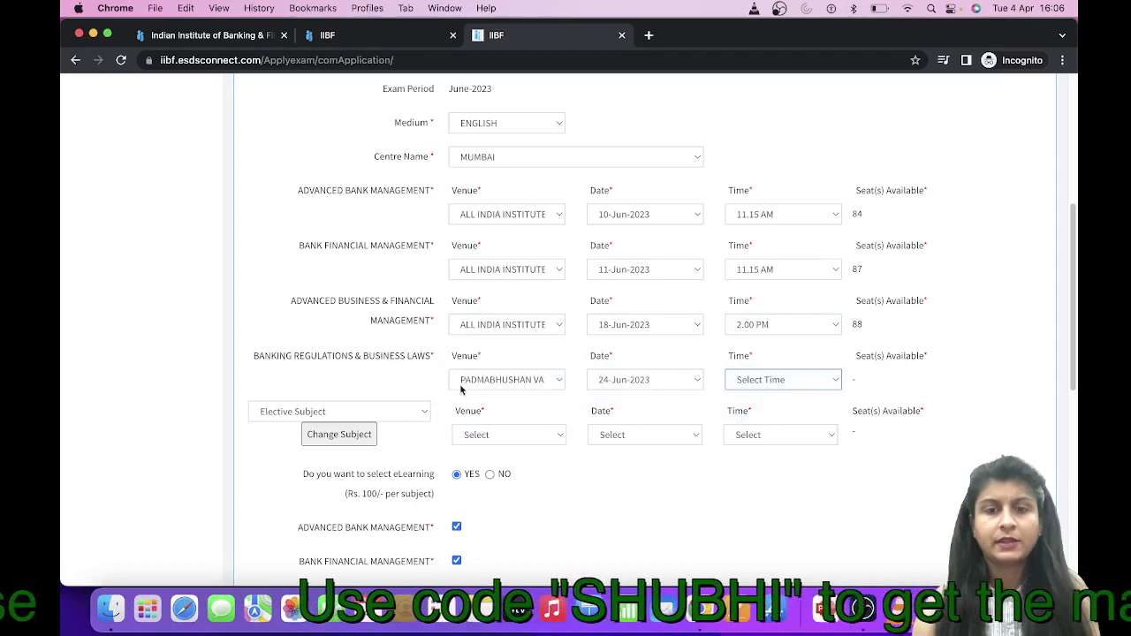
# Choose the Information Technology & Digital Banking elective and book it at PADMABHUSHAN, 25-Jun-2023, 2.00 PM
pyautogui.scroll(-3, 346, 412)
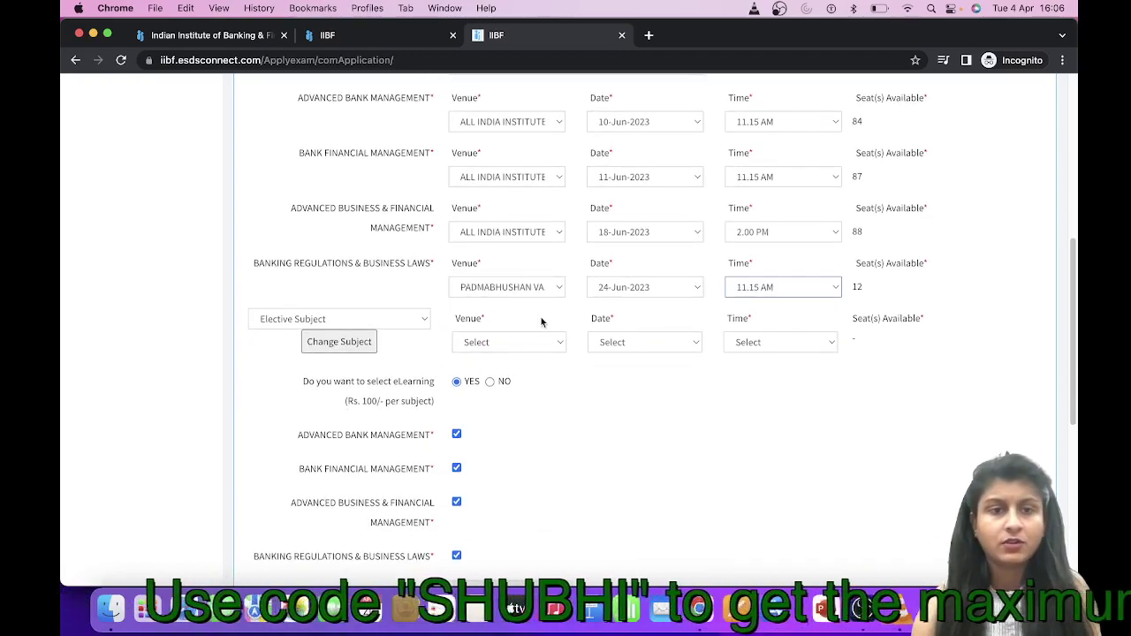
pyautogui.click(378, 323)
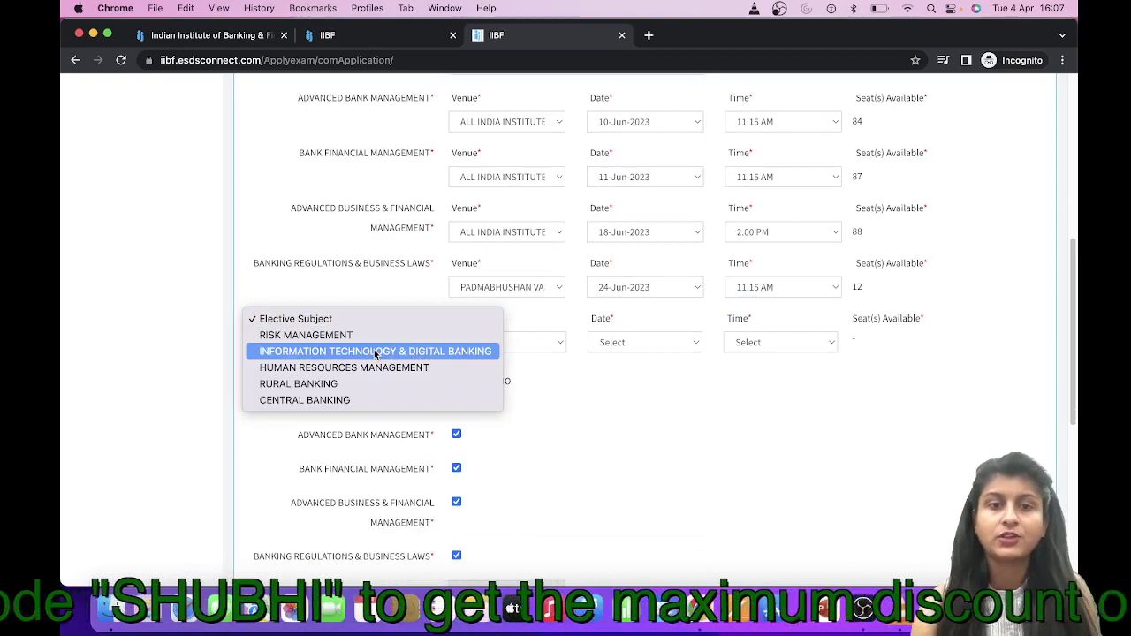
pyautogui.click(376, 351)
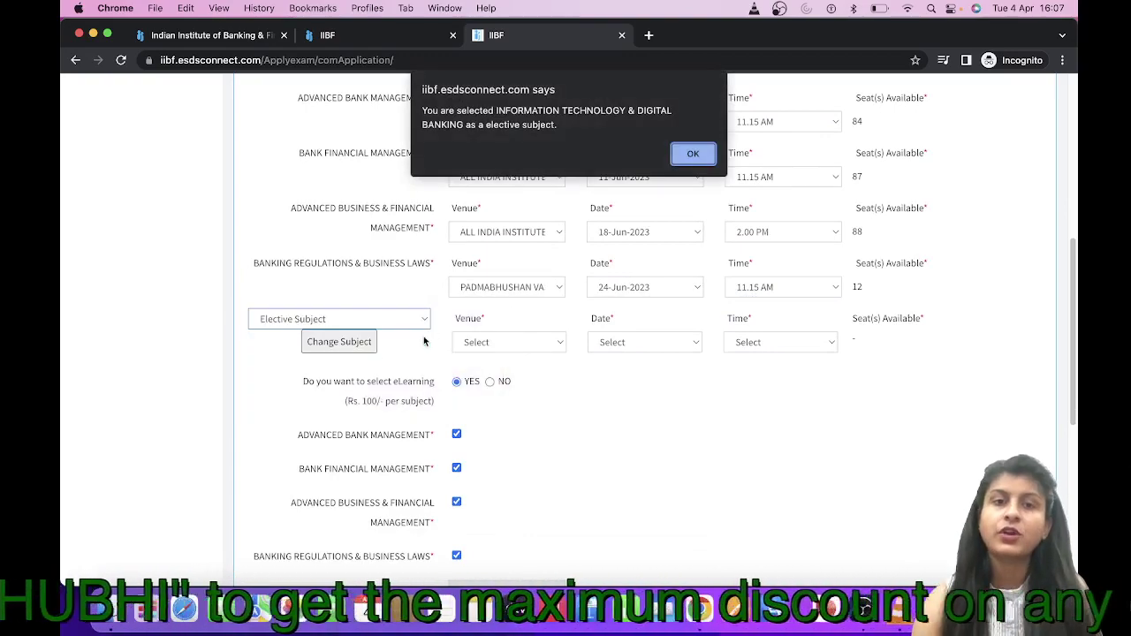
pyautogui.click(693, 154)
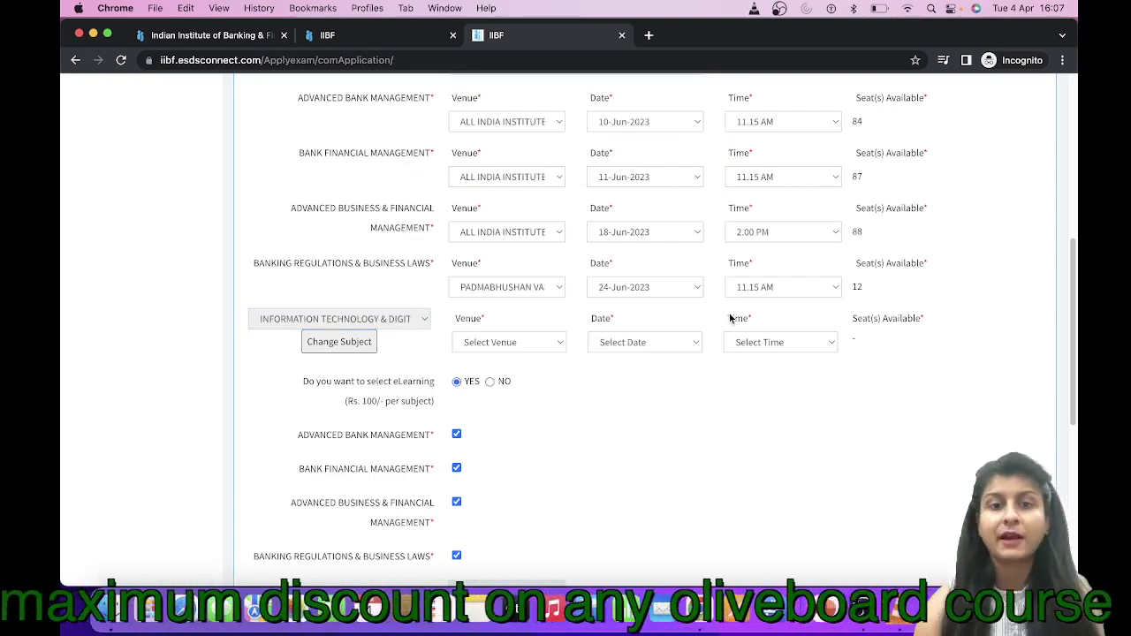
pyautogui.click(531, 342)
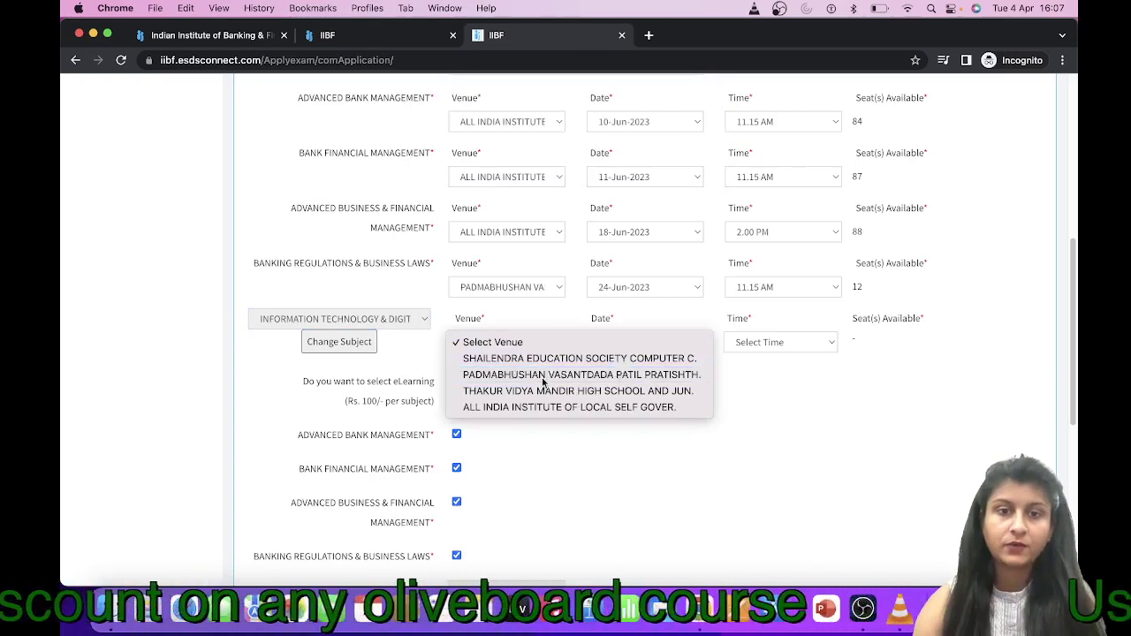
pyautogui.click(481, 375)
pyautogui.click(651, 344)
pyautogui.click(629, 358)
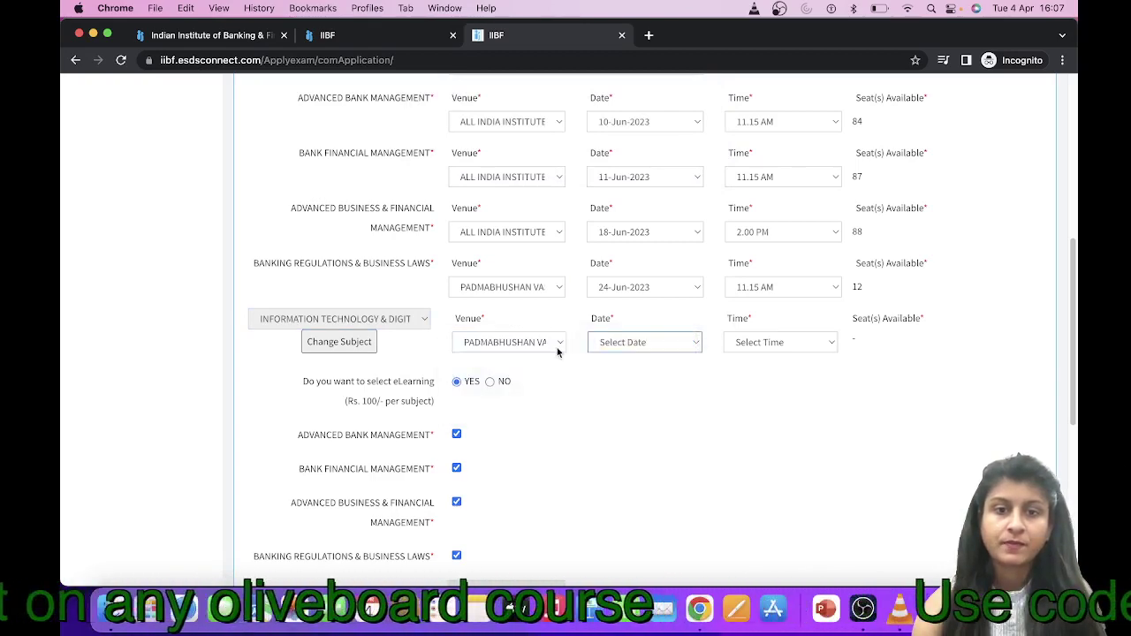
pyautogui.click(762, 342)
pyautogui.click(753, 390)
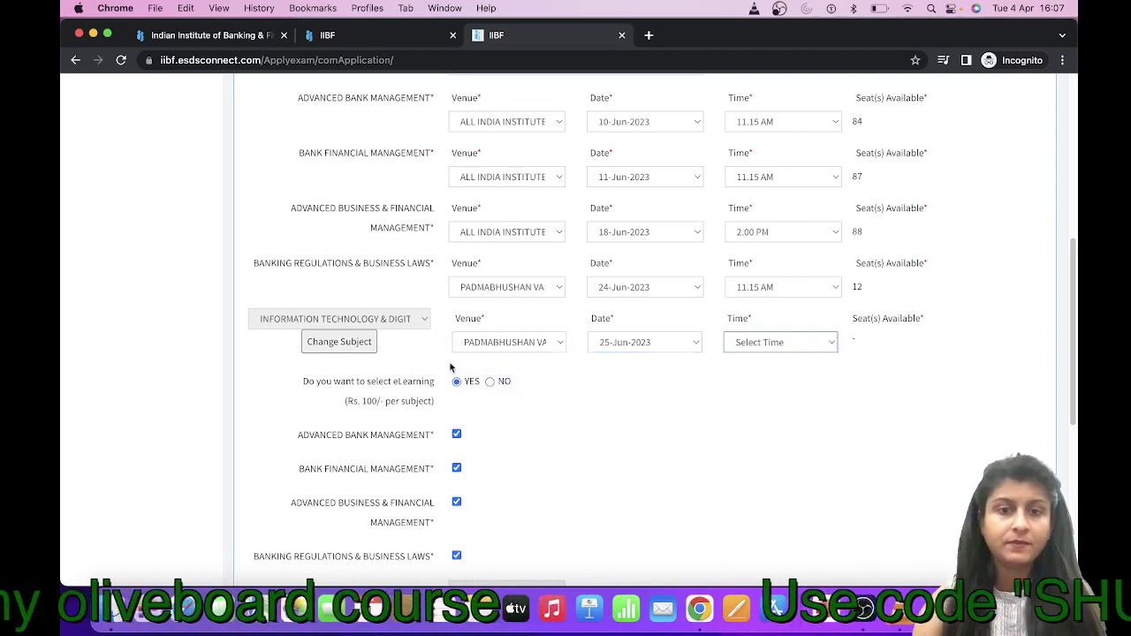
# Set eLearning to YES so all four listed subjects are ticked for eLearning
pyautogui.scroll(-1, 442, 379)
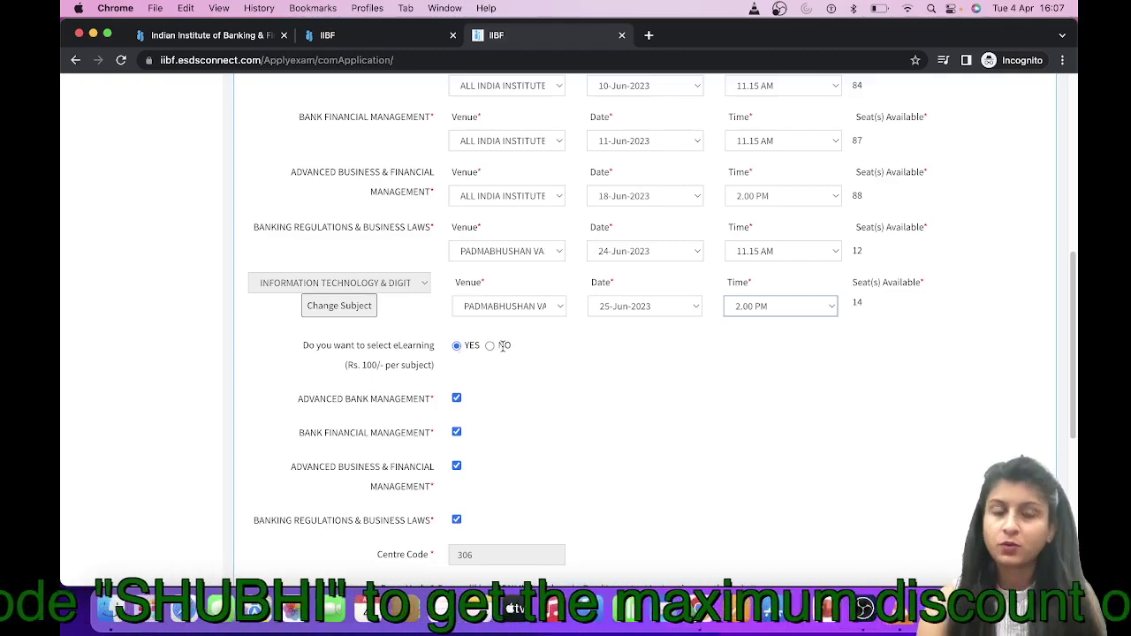
pyautogui.click(490, 346)
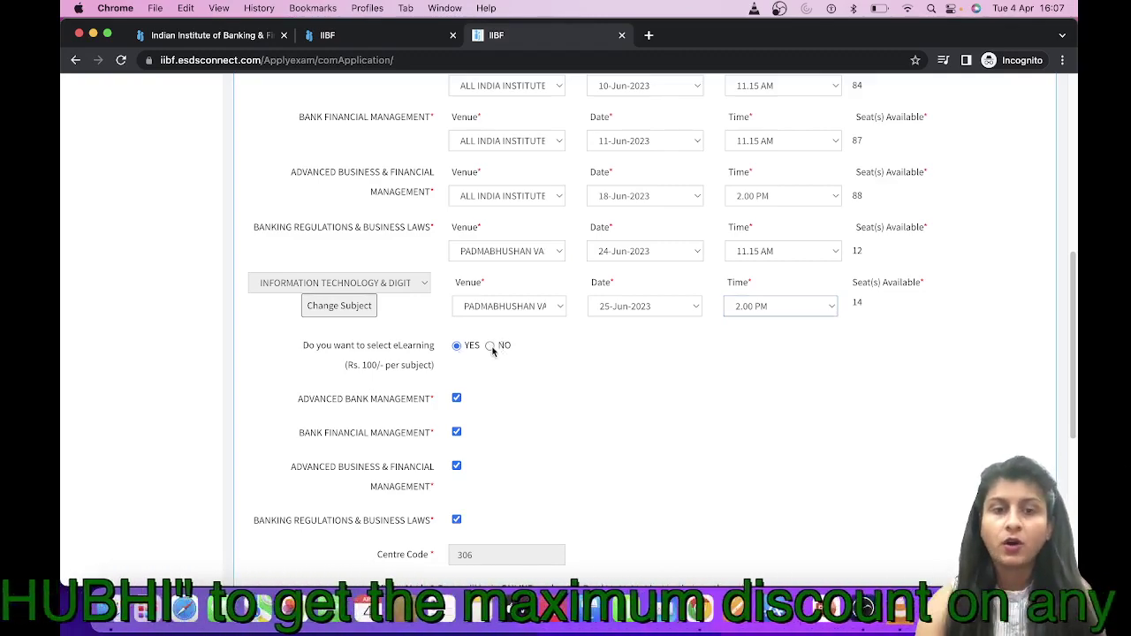
pyautogui.click(456, 346)
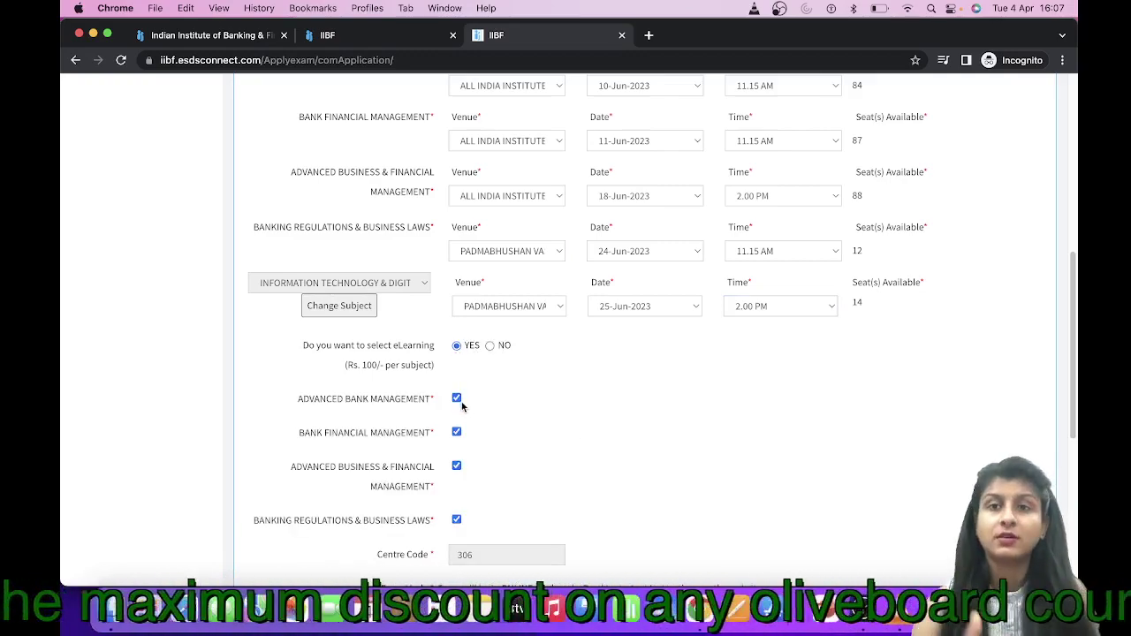
pyautogui.scroll(-3, 461, 405)
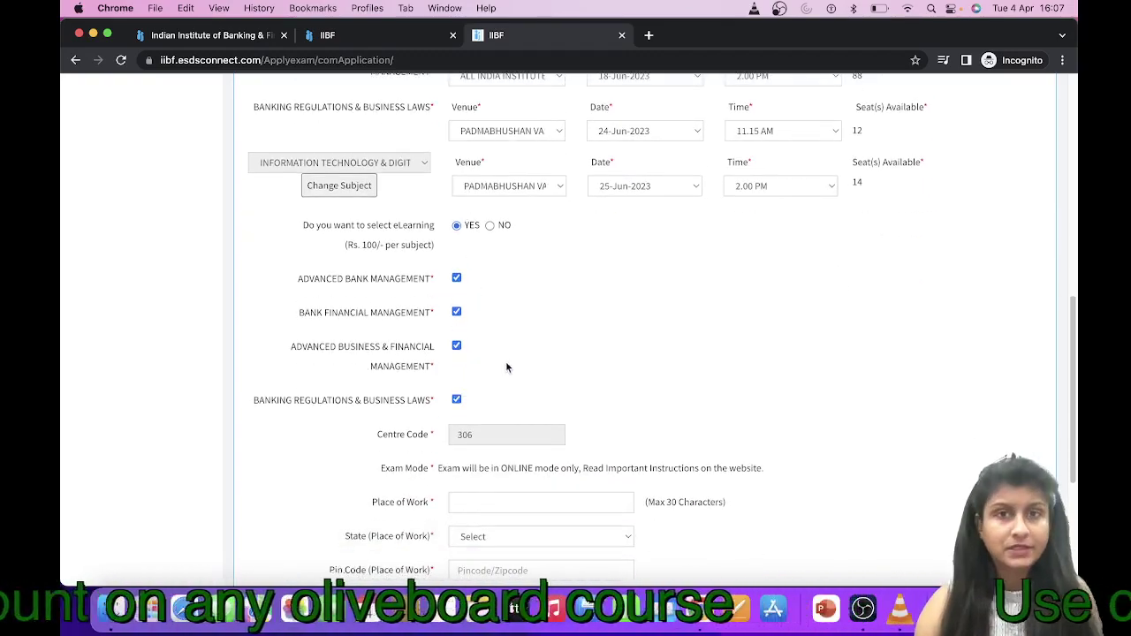
pyautogui.click(490, 226)
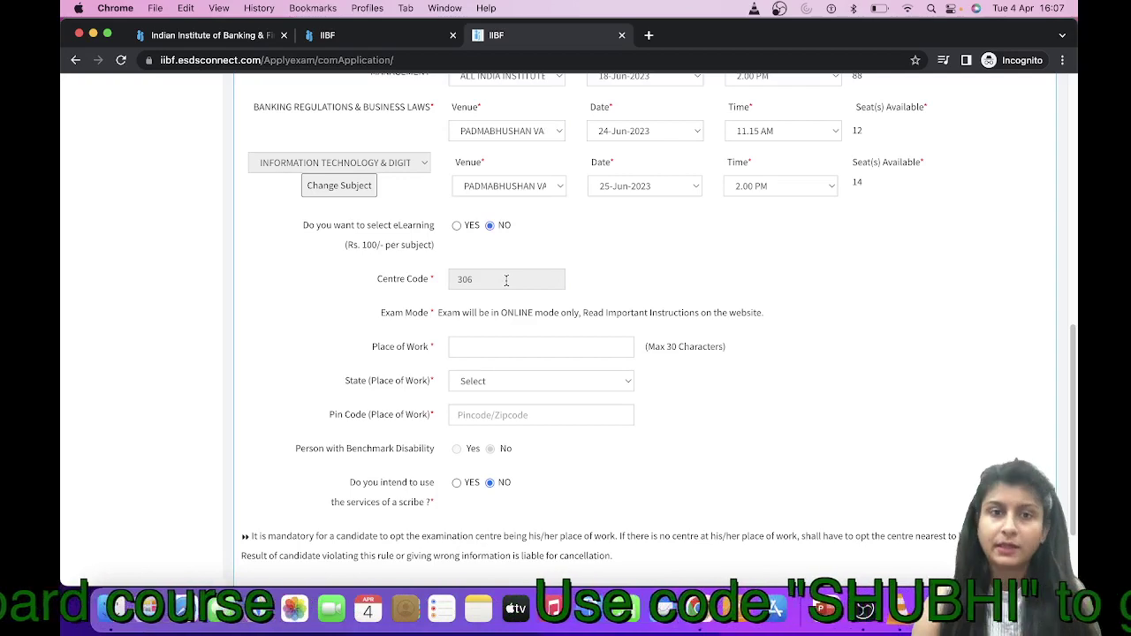
pyautogui.scroll(-1, 507, 280)
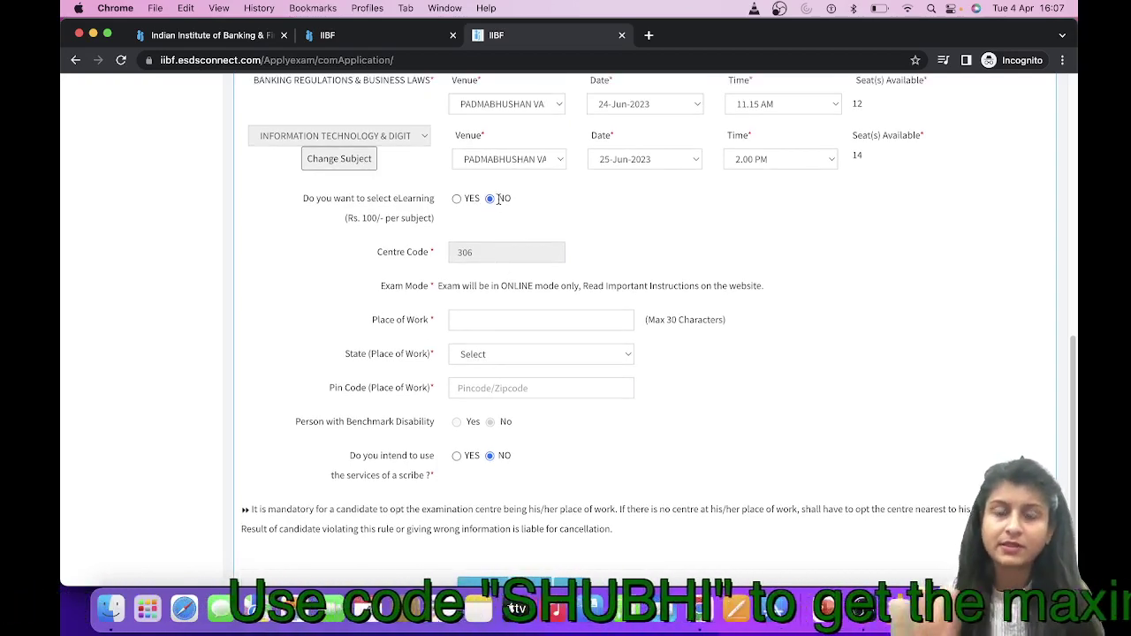
pyautogui.click(457, 199)
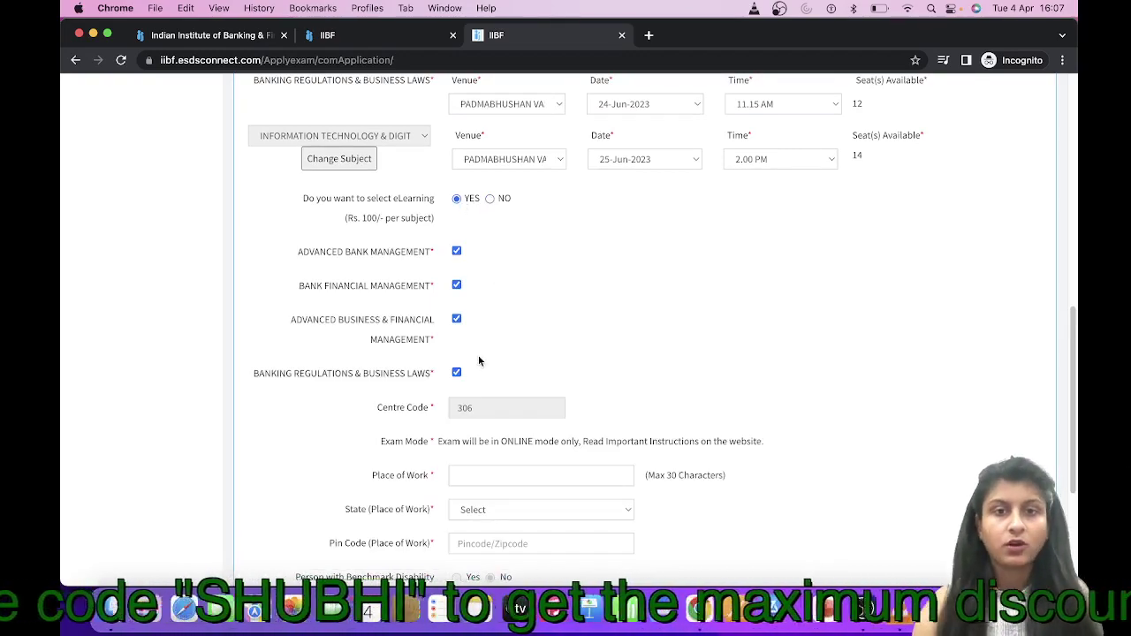
pyautogui.scroll(-4, 478, 354)
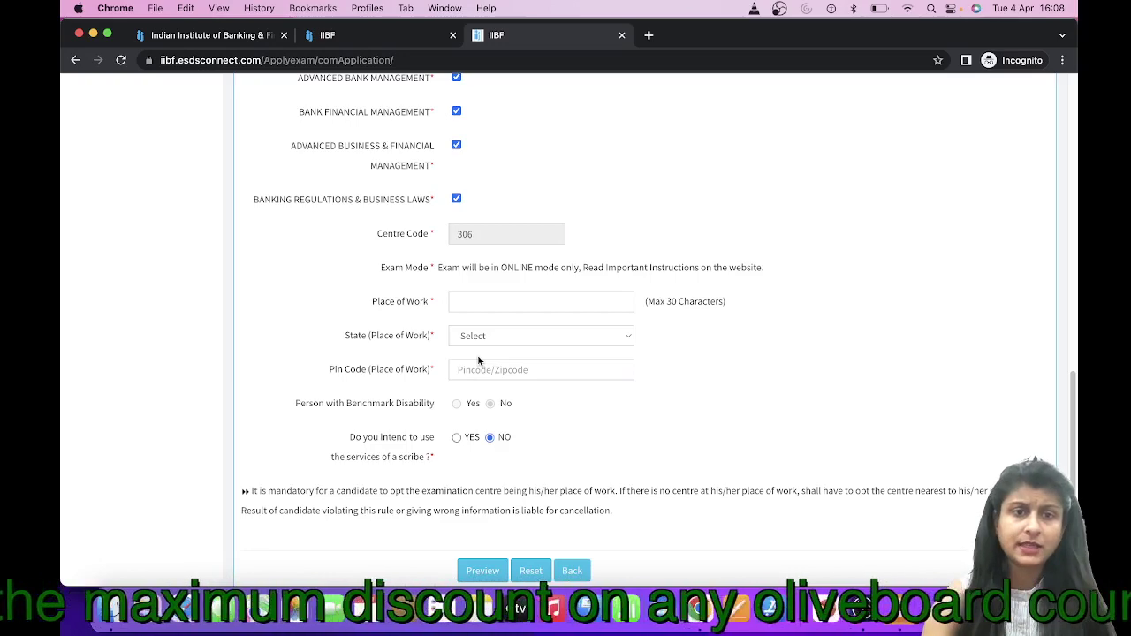
# Autofill the place of work as MUMBAI and choose MAHARASHTRA as the state
pyautogui.click(496, 296)
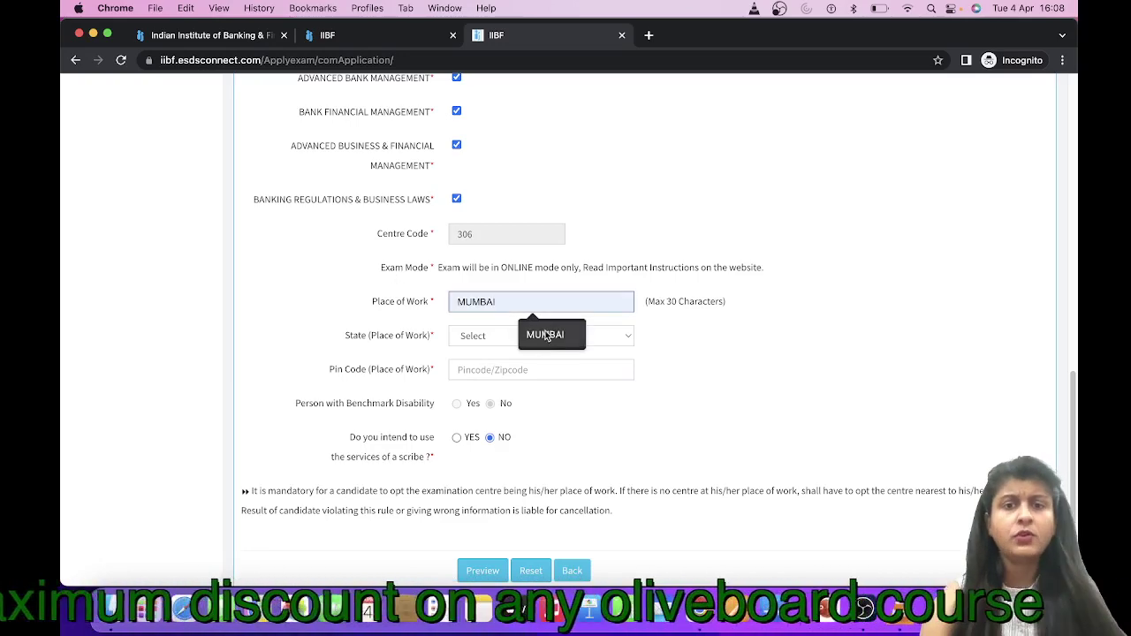
pyautogui.click(545, 332)
pyautogui.click(495, 336)
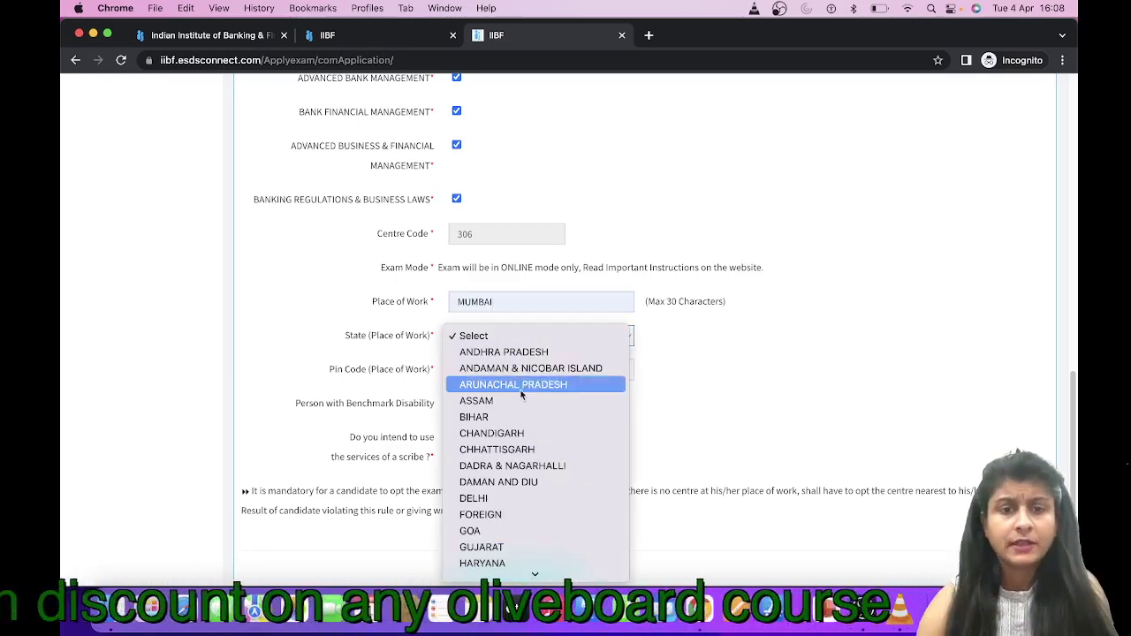
pyautogui.scroll(-5, 530, 517)
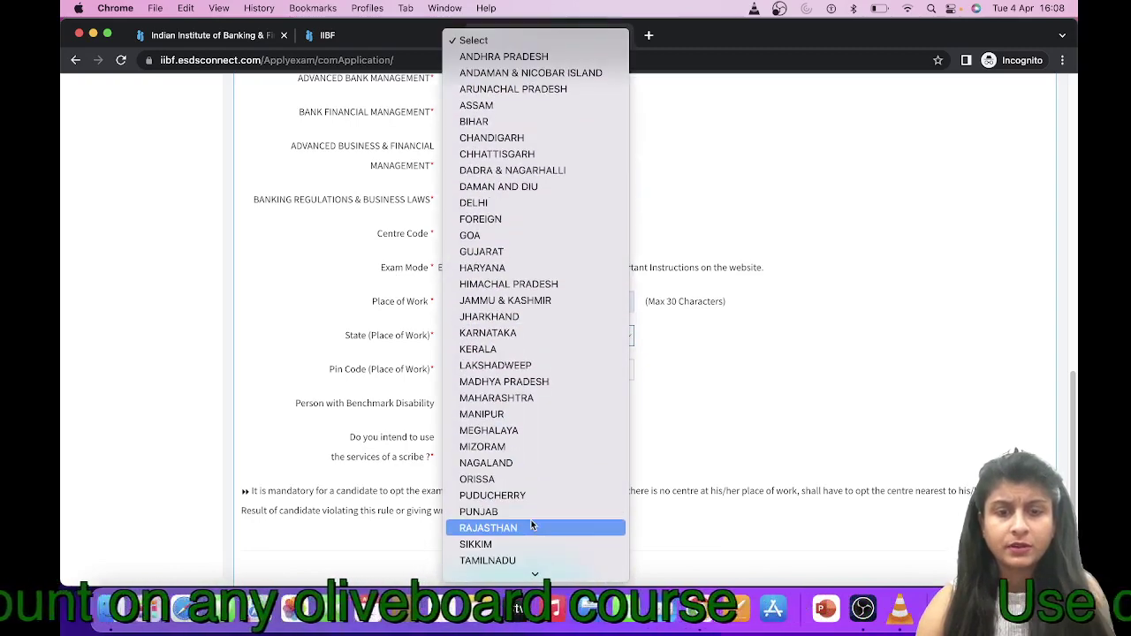
pyautogui.click(528, 398)
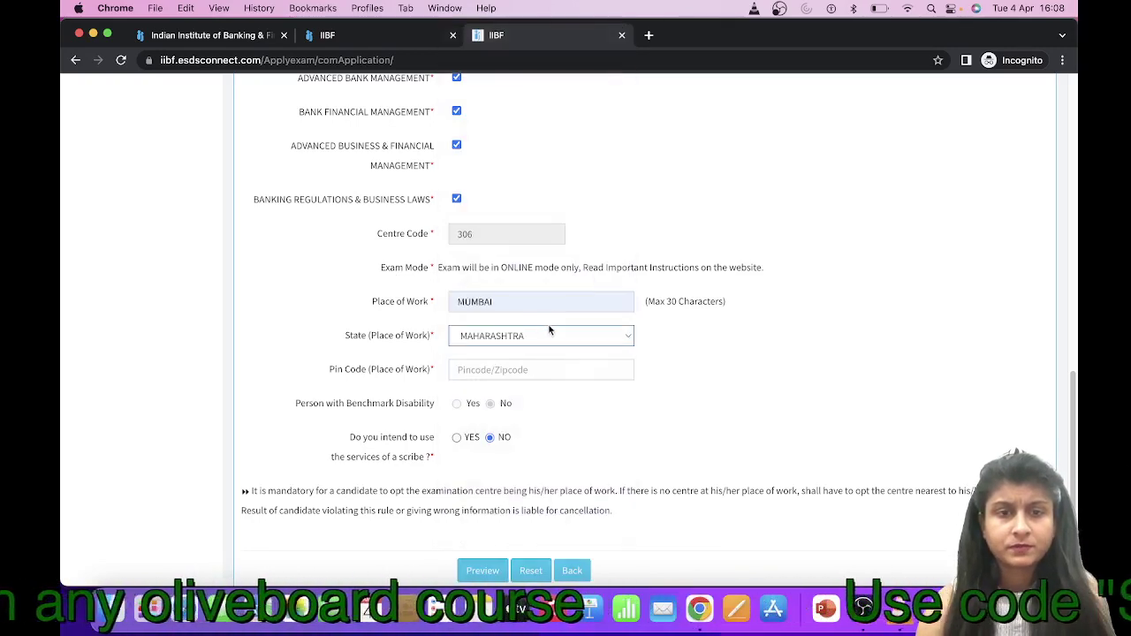
# Autofill the work-place pin code and set scribe services to NO
pyautogui.click(517, 369)
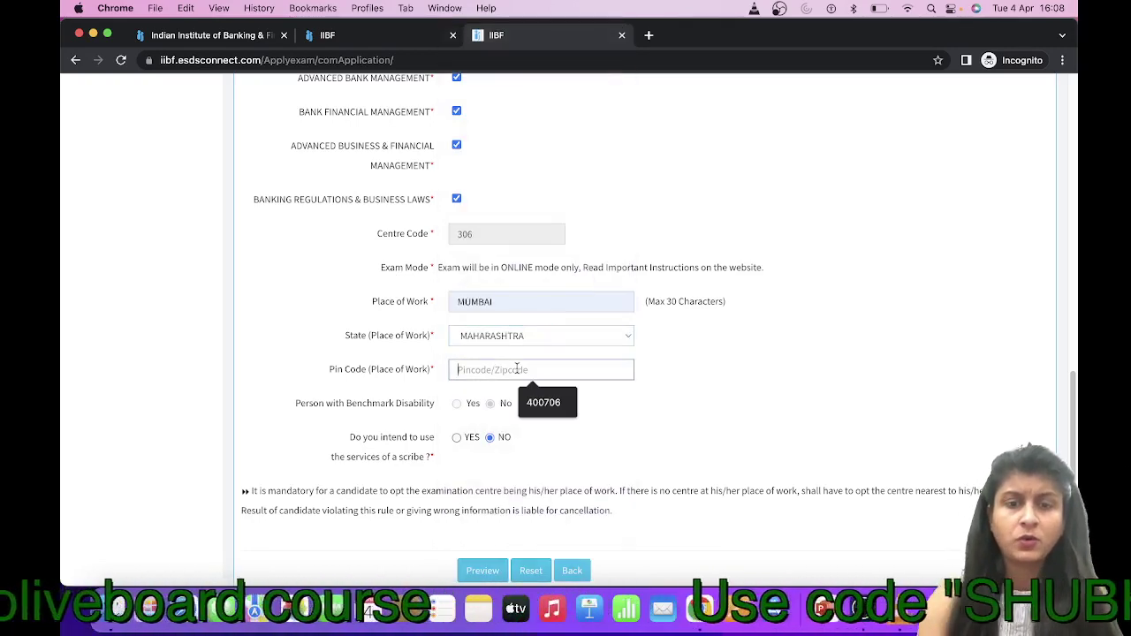
pyautogui.click(532, 405)
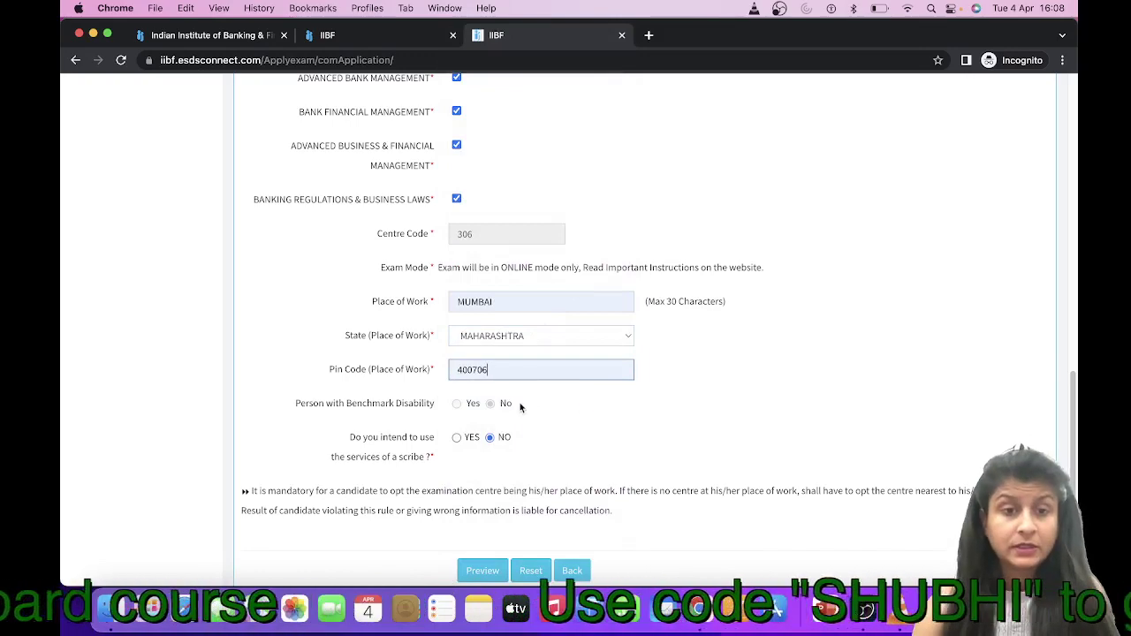
pyautogui.scroll(-2, 417, 400)
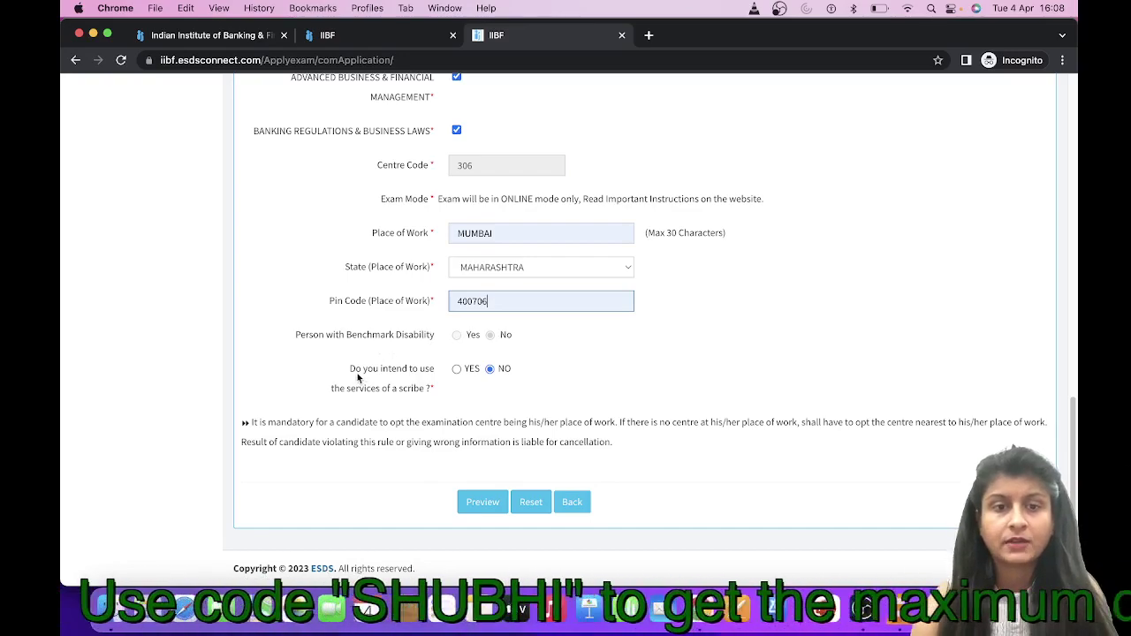
pyautogui.click(461, 367)
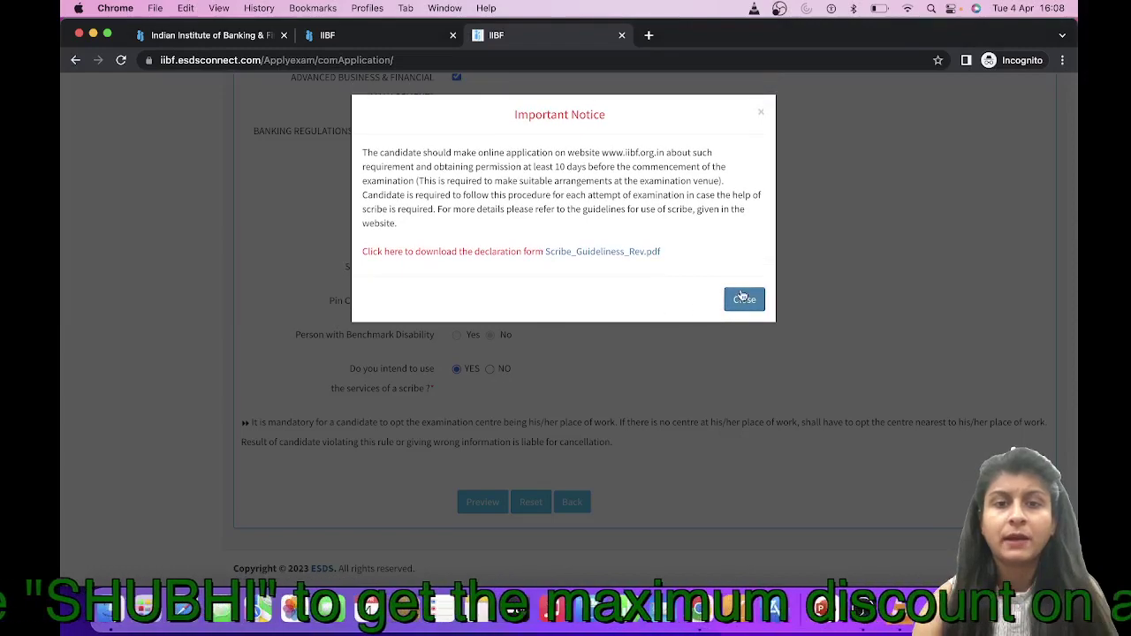
pyautogui.click(742, 298)
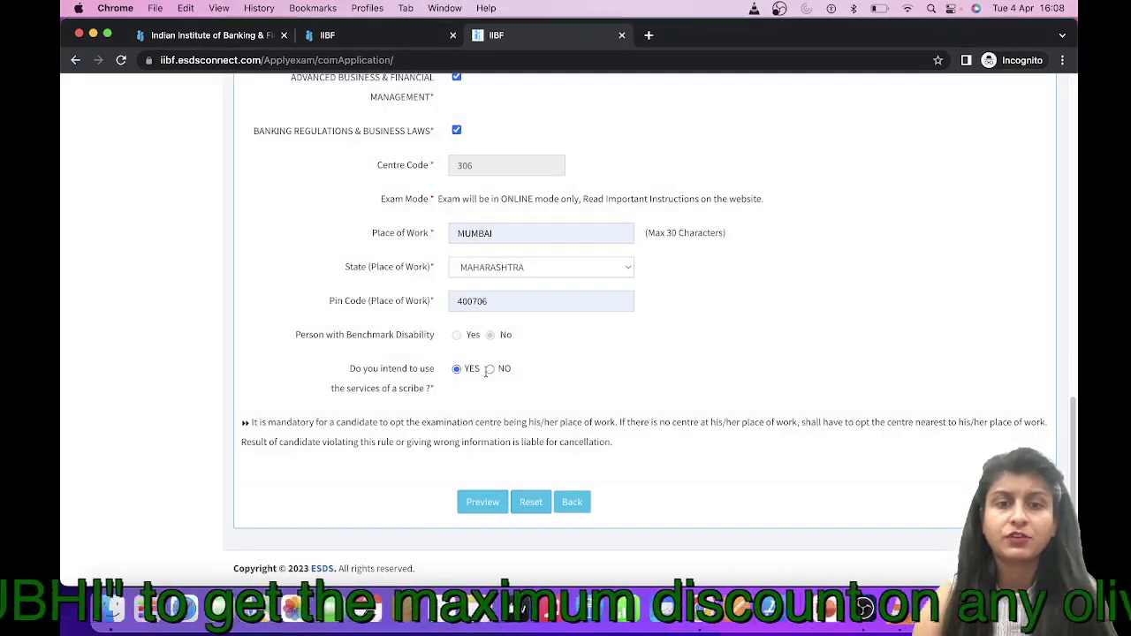
pyautogui.click(491, 370)
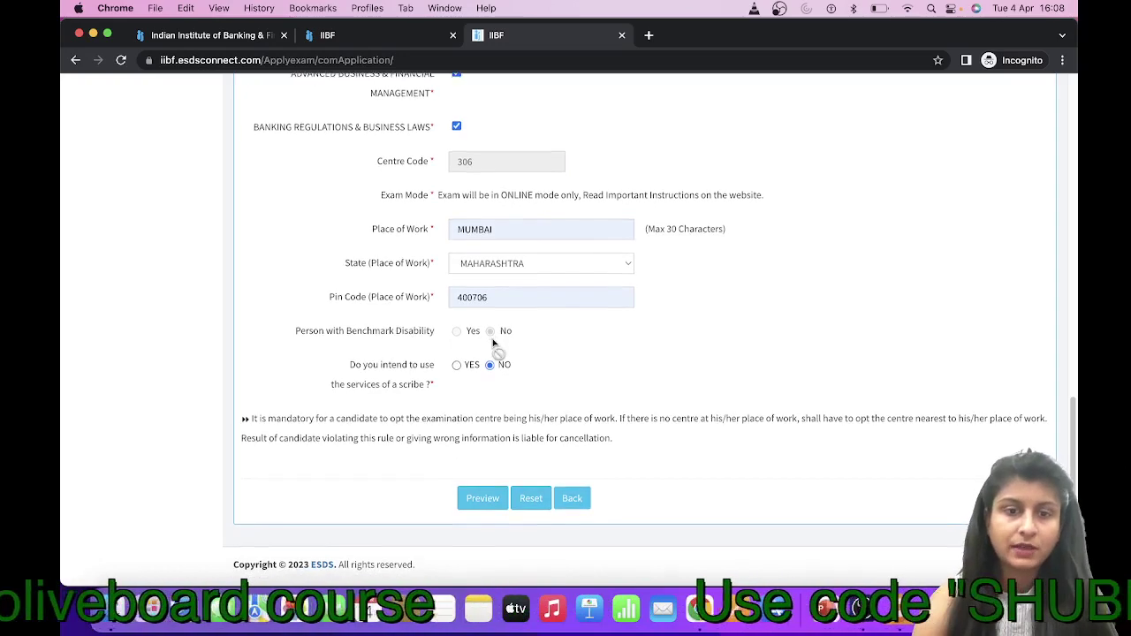
# Confirm the details, review the application preview, and proceed to Pay Online
pyautogui.click(494, 498)
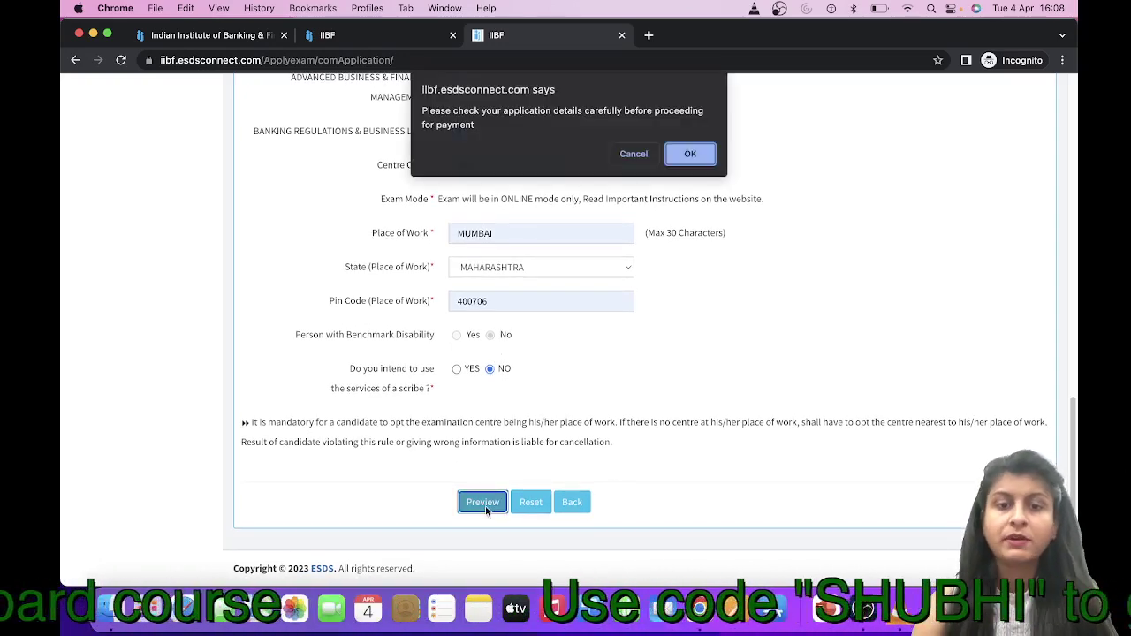
pyautogui.click(688, 155)
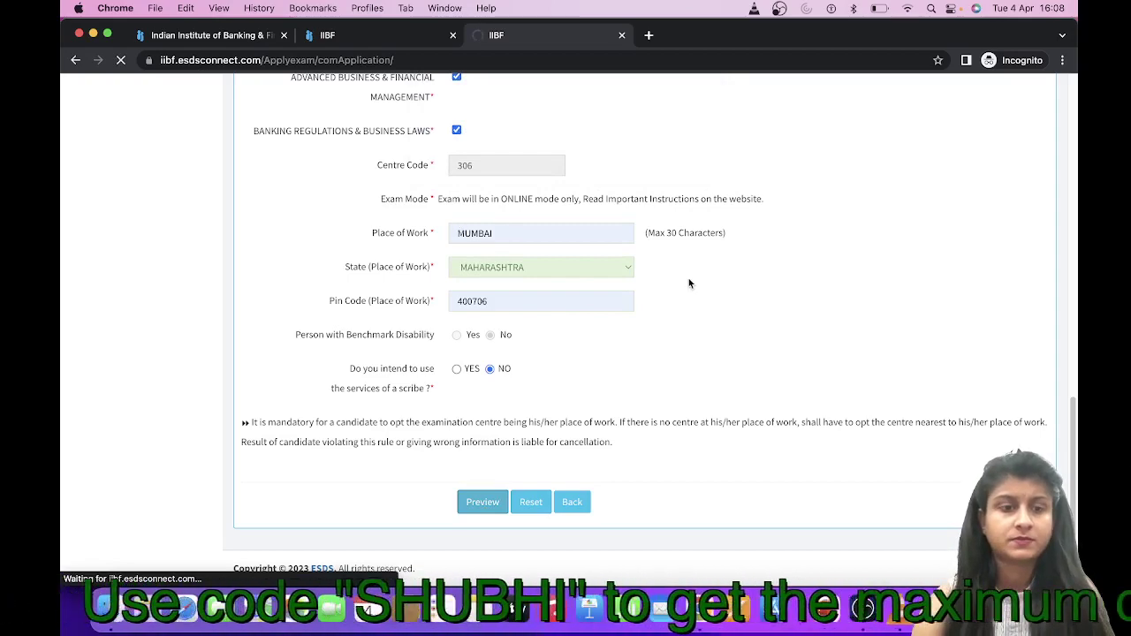
pyautogui.scroll(-2, 714, 344)
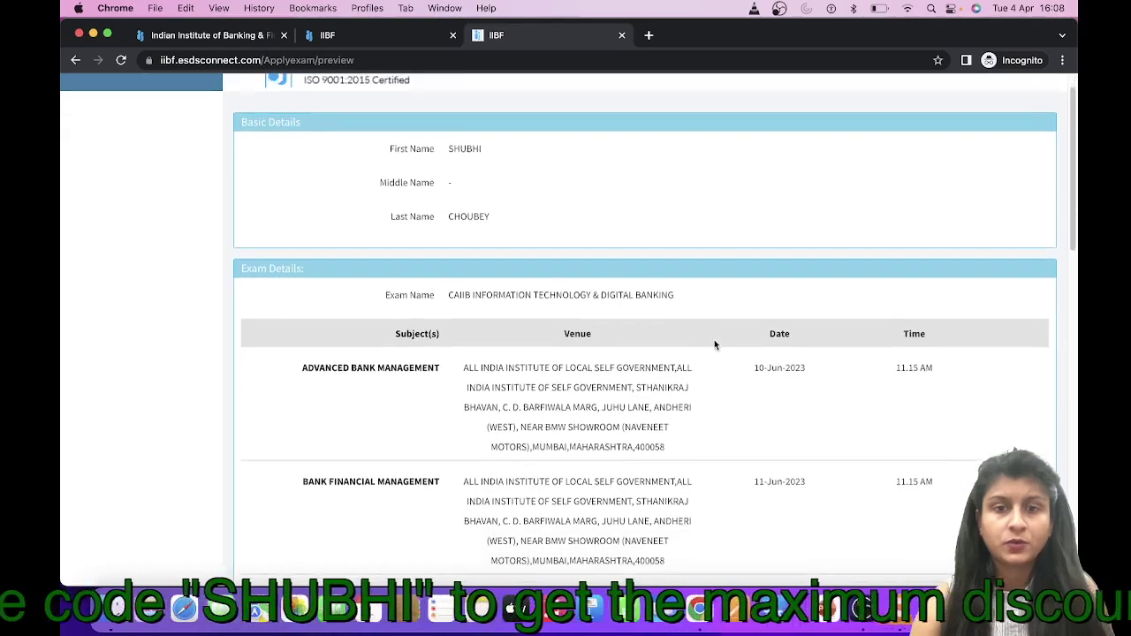
pyautogui.scroll(-8, 715, 344)
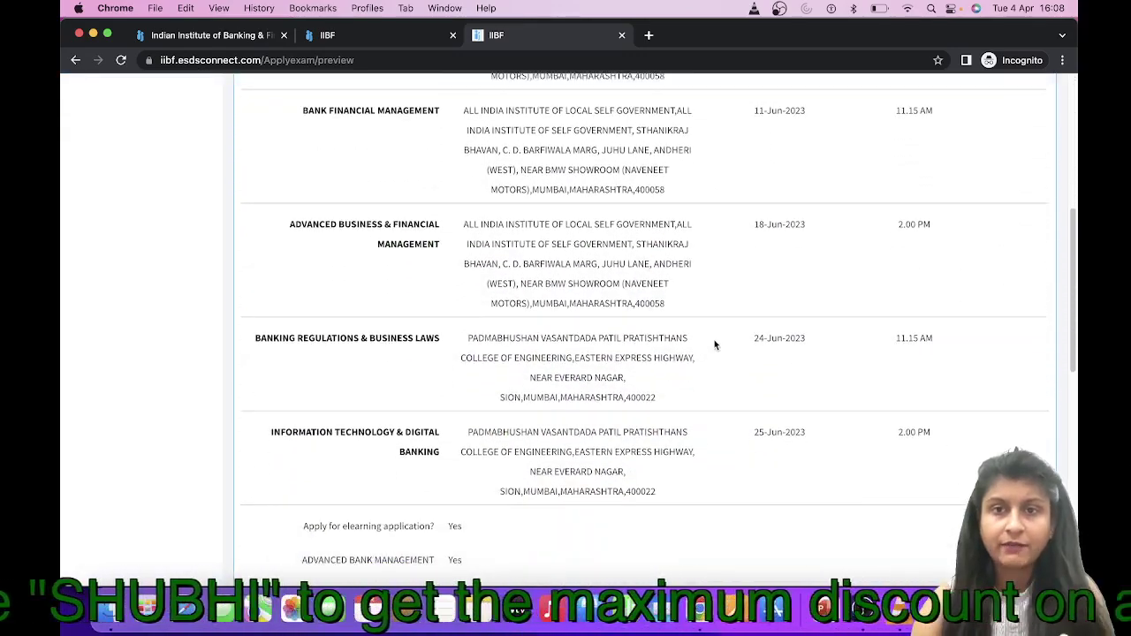
pyautogui.scroll(-10, 715, 344)
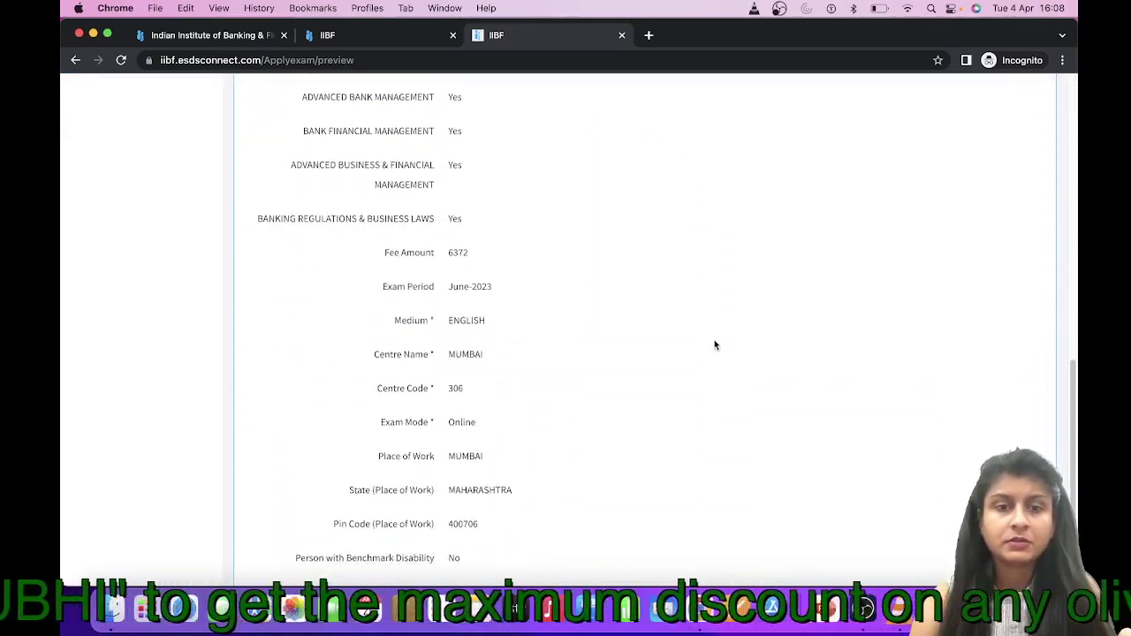
pyautogui.scroll(-4, 714, 344)
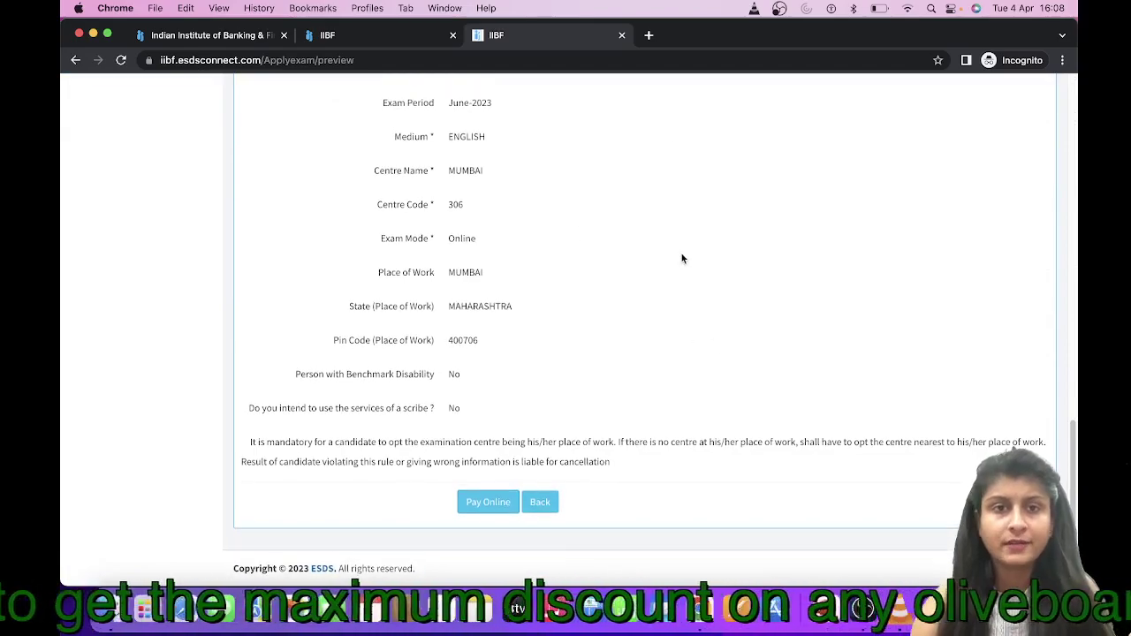
pyautogui.scroll(15, 682, 258)
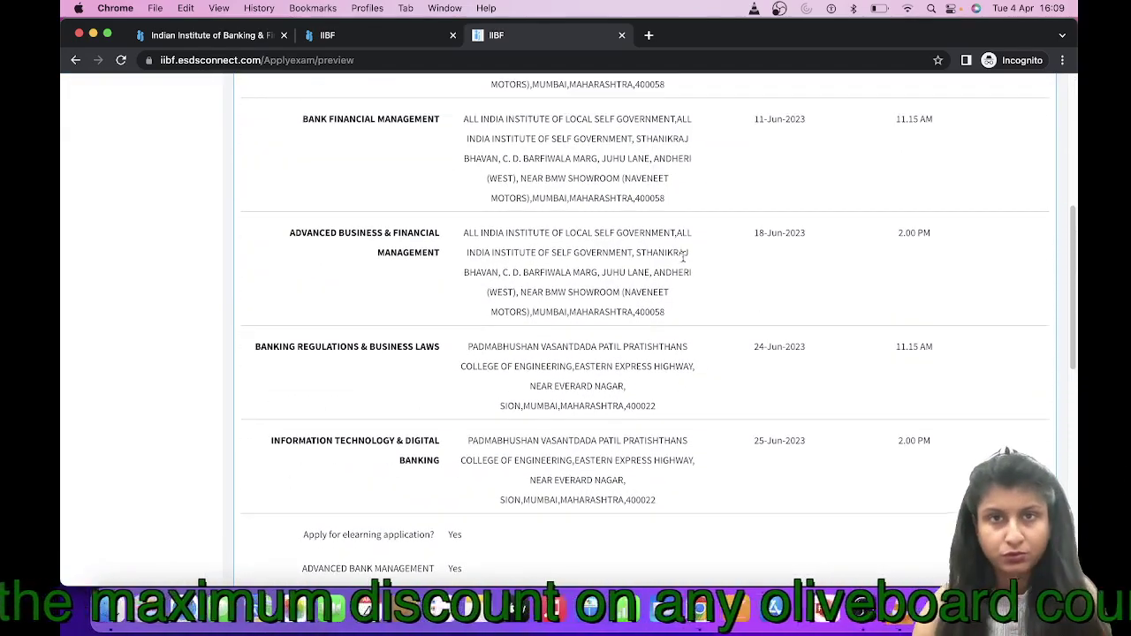
pyautogui.scroll(5, 692, 269)
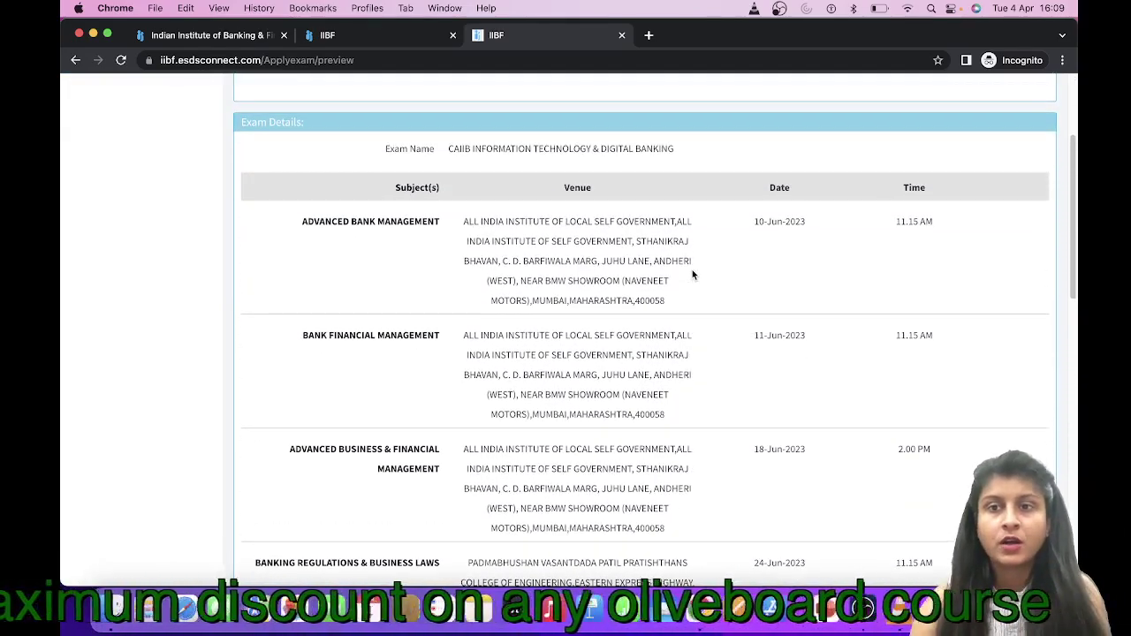
pyautogui.scroll(2, 692, 269)
pyautogui.scroll(-7, 691, 270)
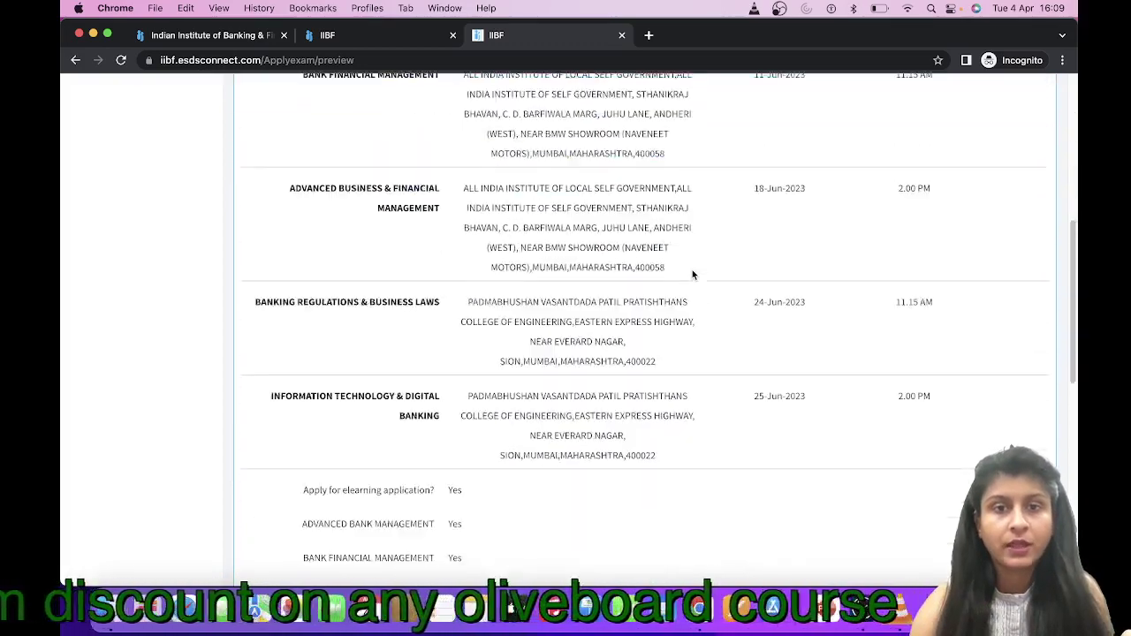
pyautogui.scroll(-10, 692, 269)
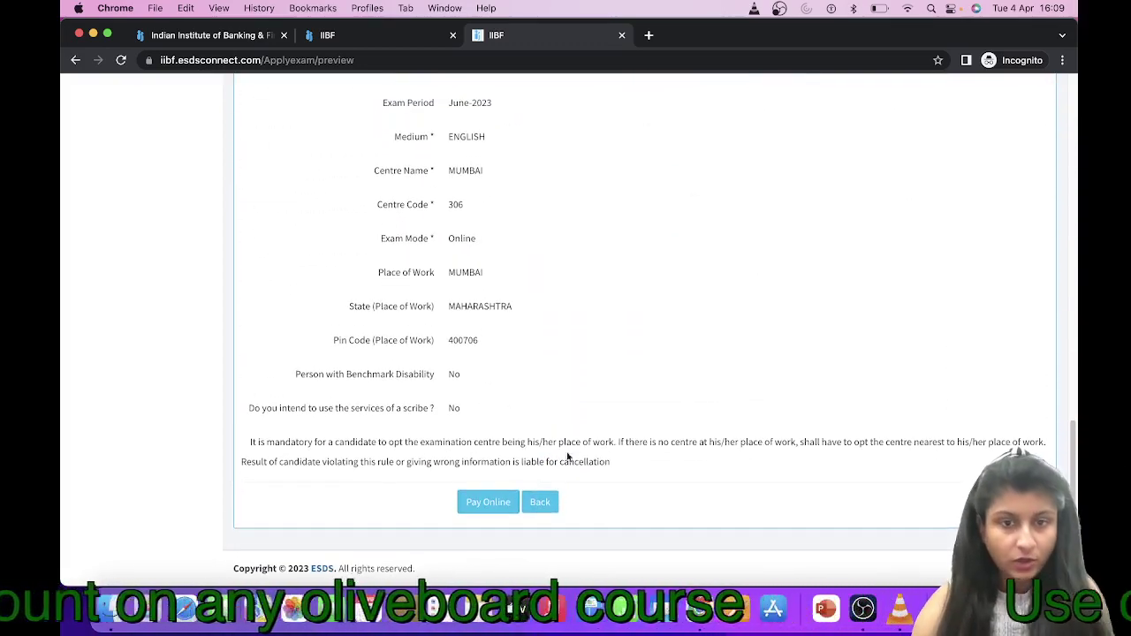
pyautogui.click(492, 502)
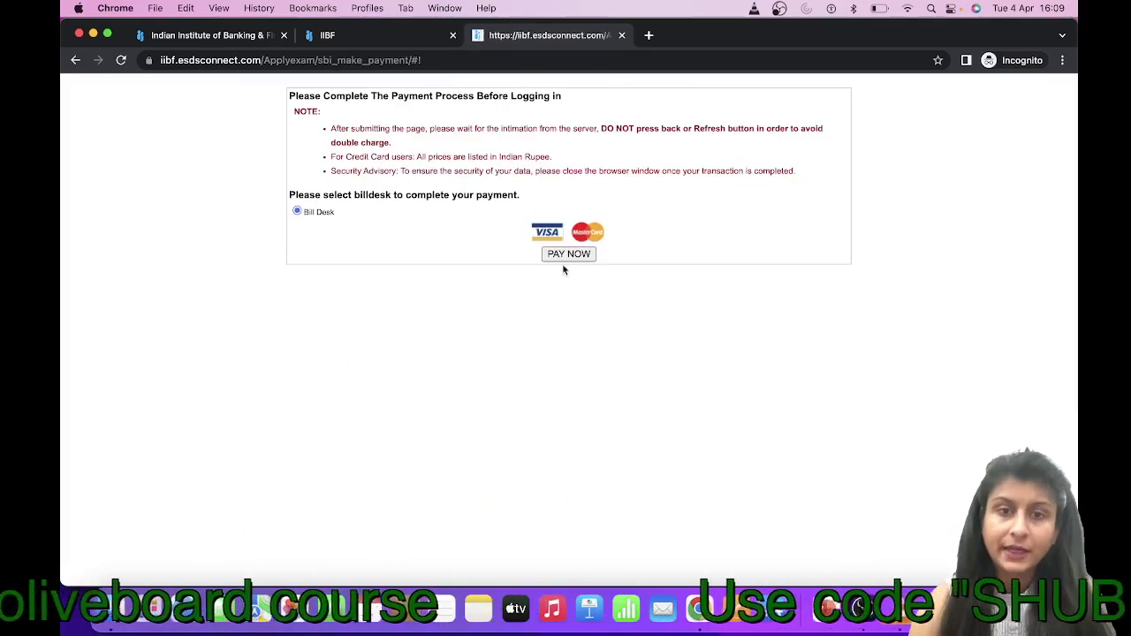
# Start the ₹6372 BillDesk payment past the alert, then close the payment window
pyautogui.click(568, 255)
pyautogui.click(692, 155)
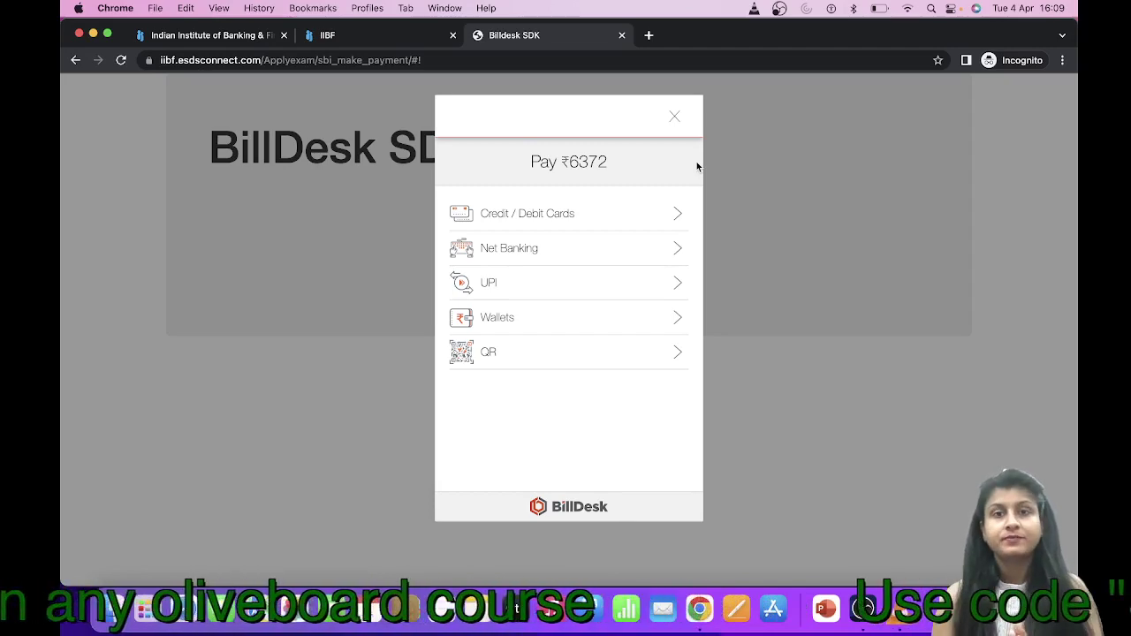
pyautogui.click(674, 117)
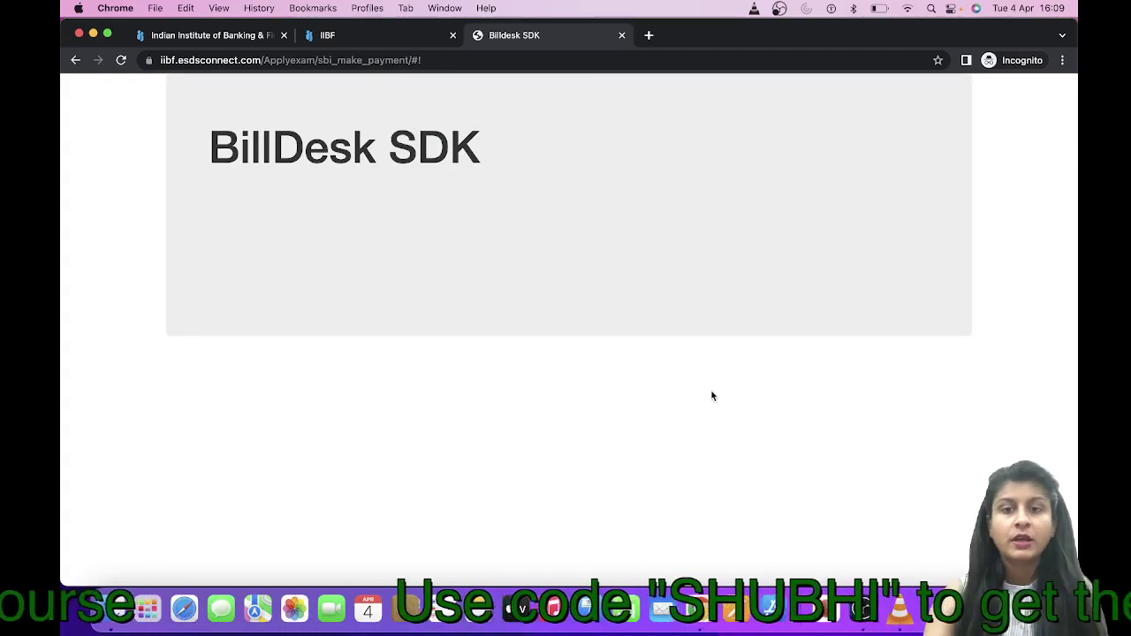
pyautogui.click(862, 608)
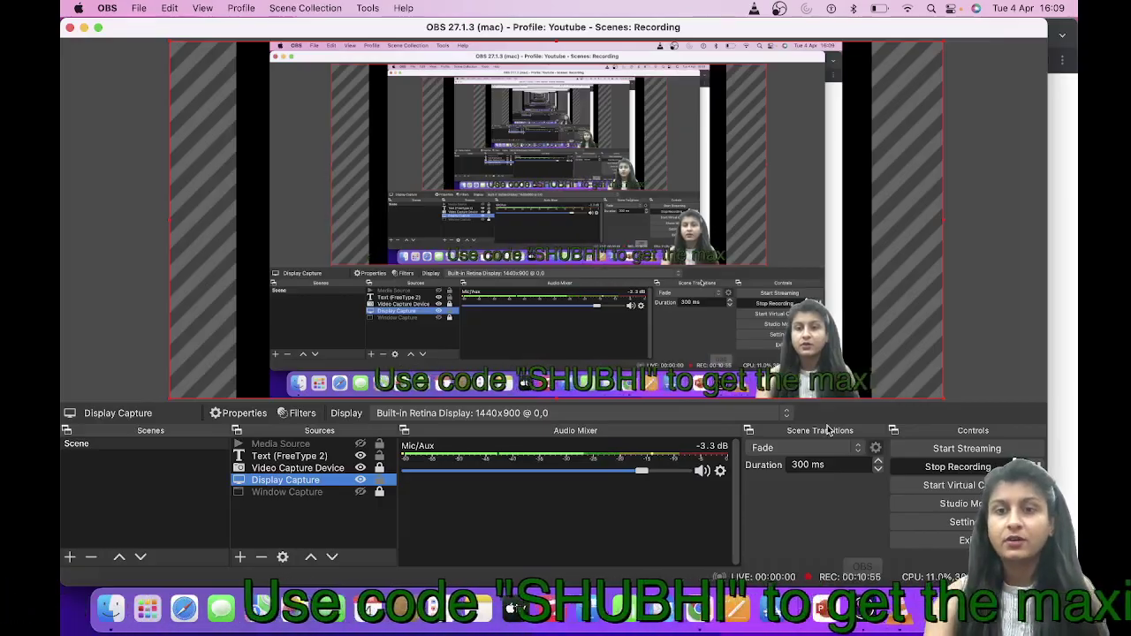